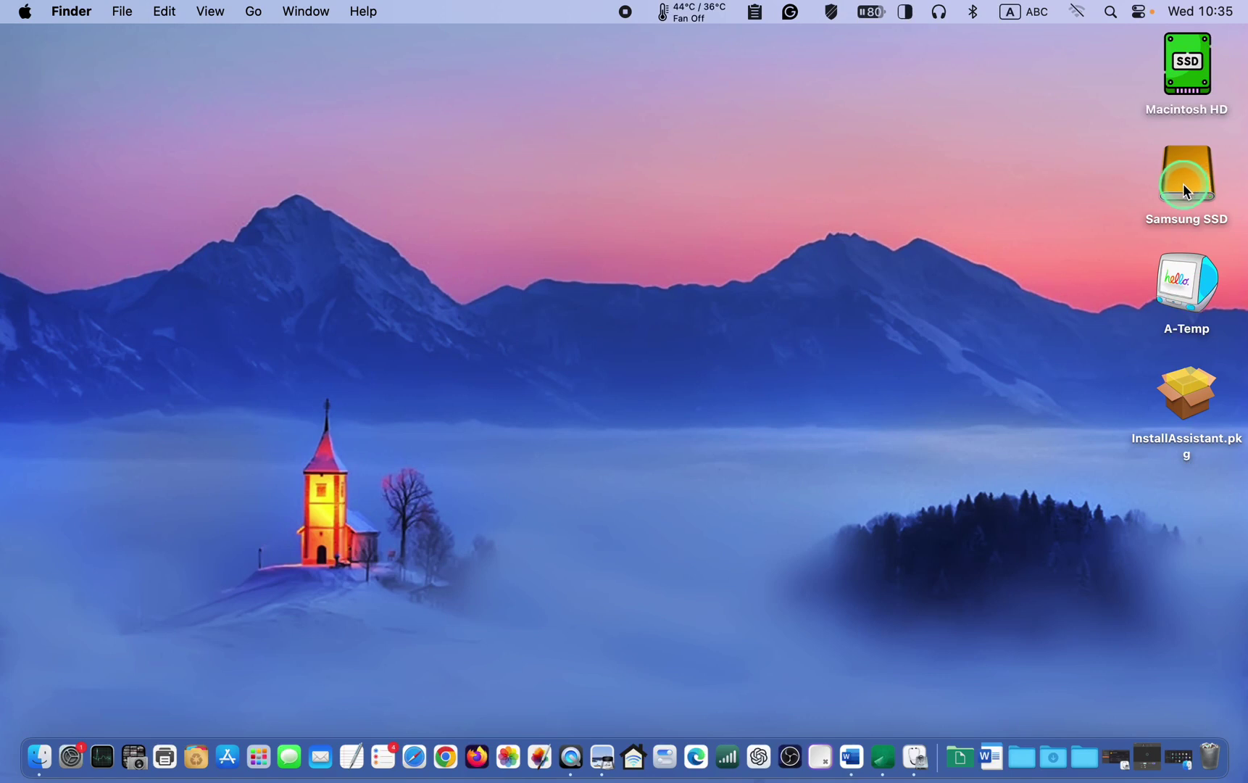
Start Disk Utility from a Spotlight search
left_click(1113, 11)
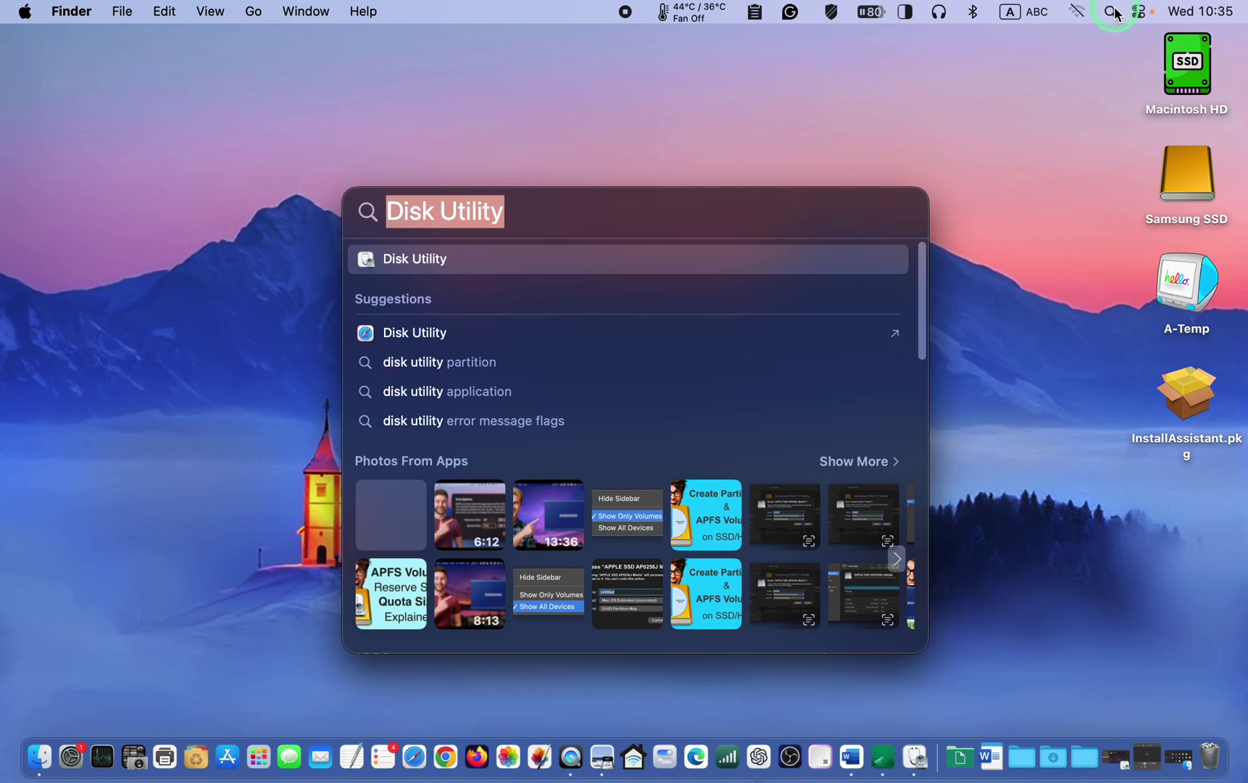
left_click(479, 266)
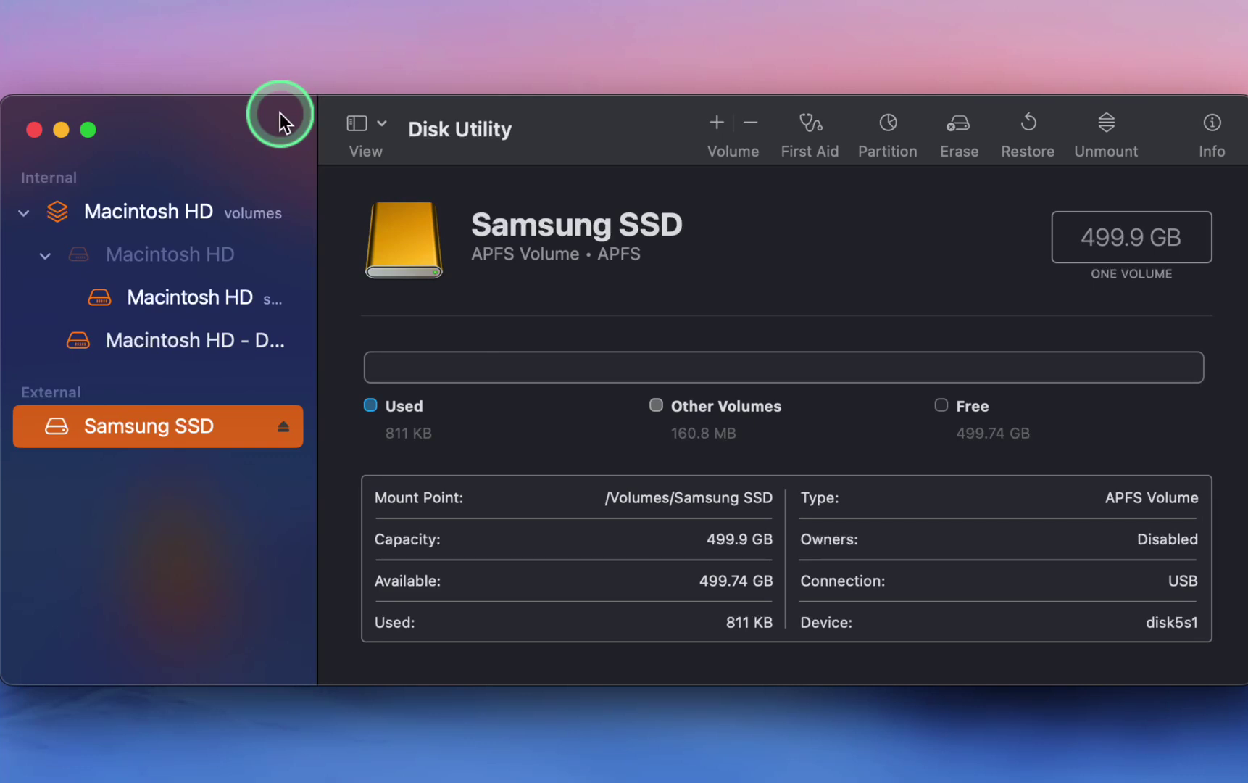
Show all devices, select the Samsung PSSD T7 Media disk and open its Erase prompt
left_click(385, 121)
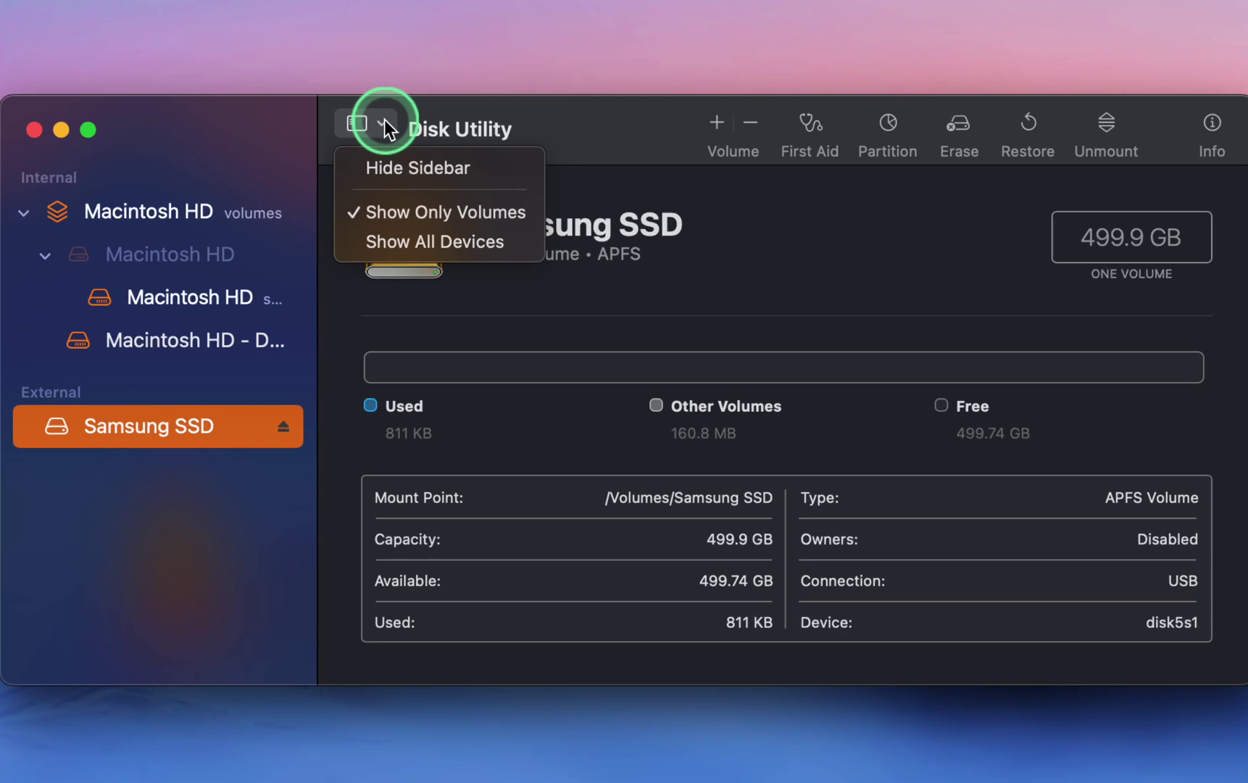
left_click(448, 240)
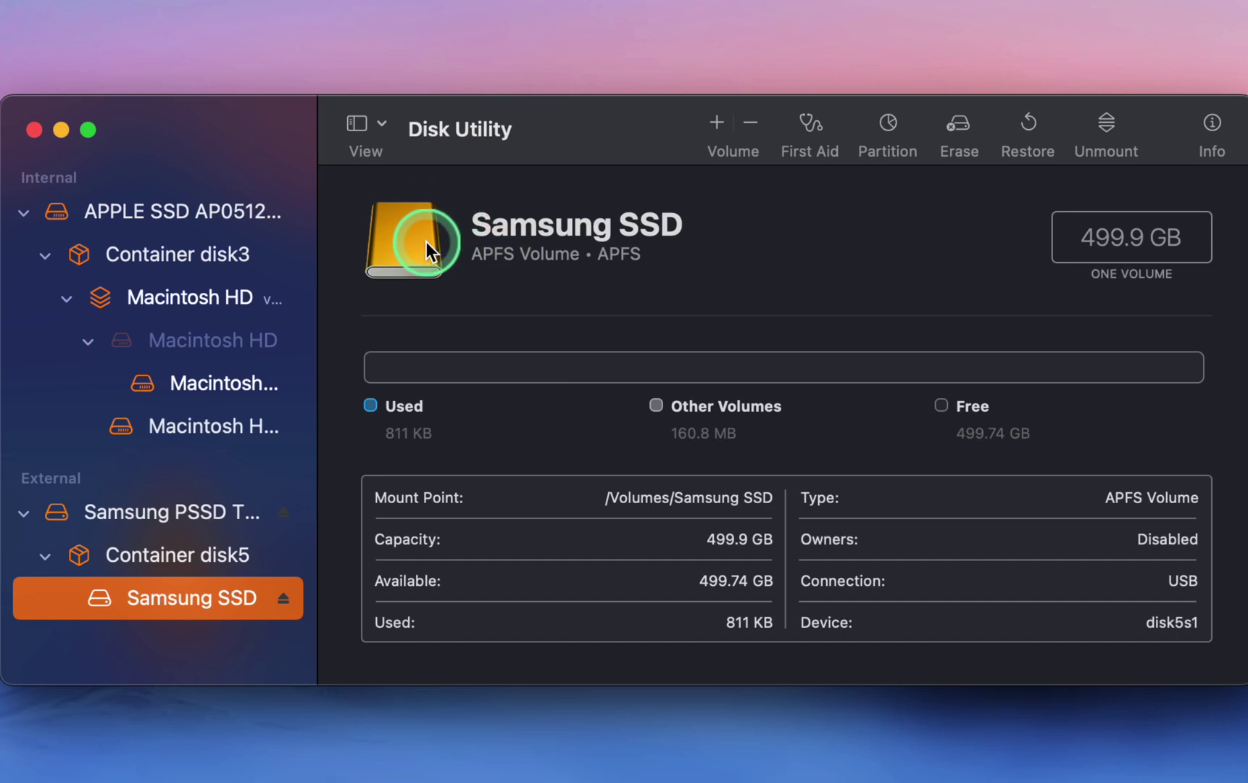
mouse_move(53, 477)
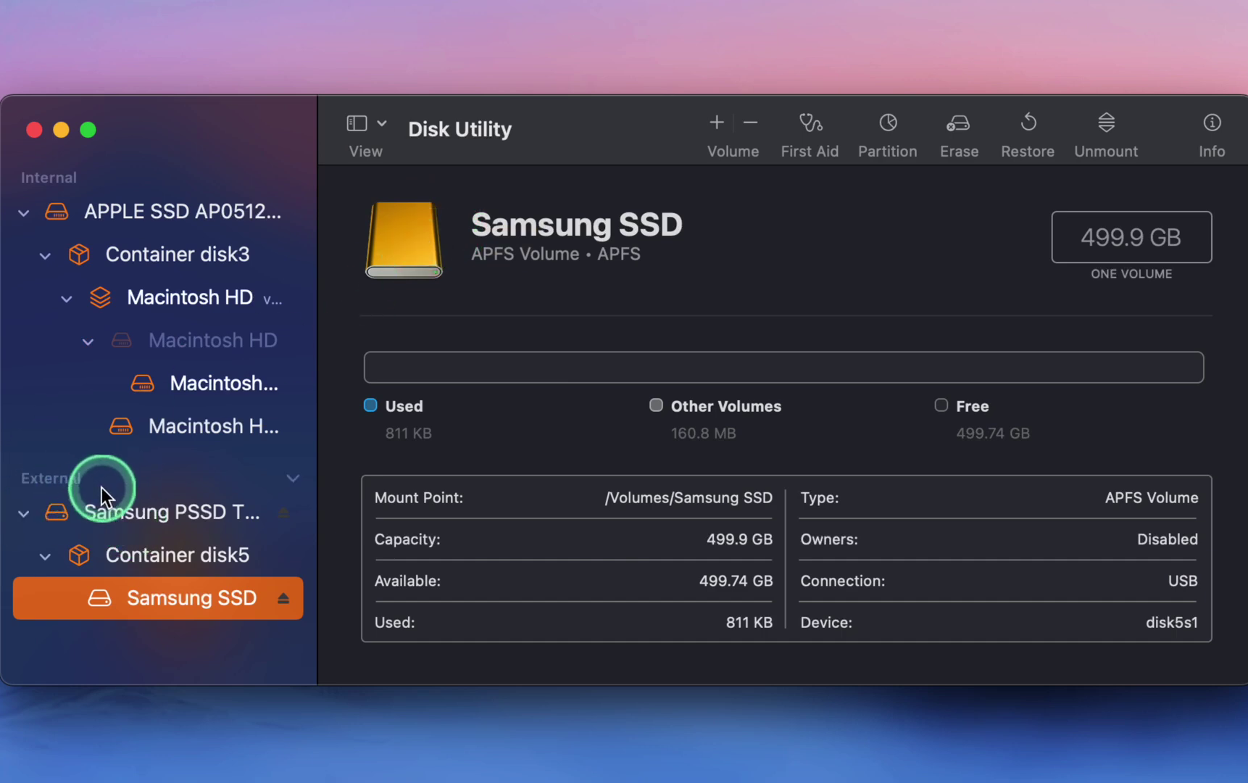
left_click(173, 511)
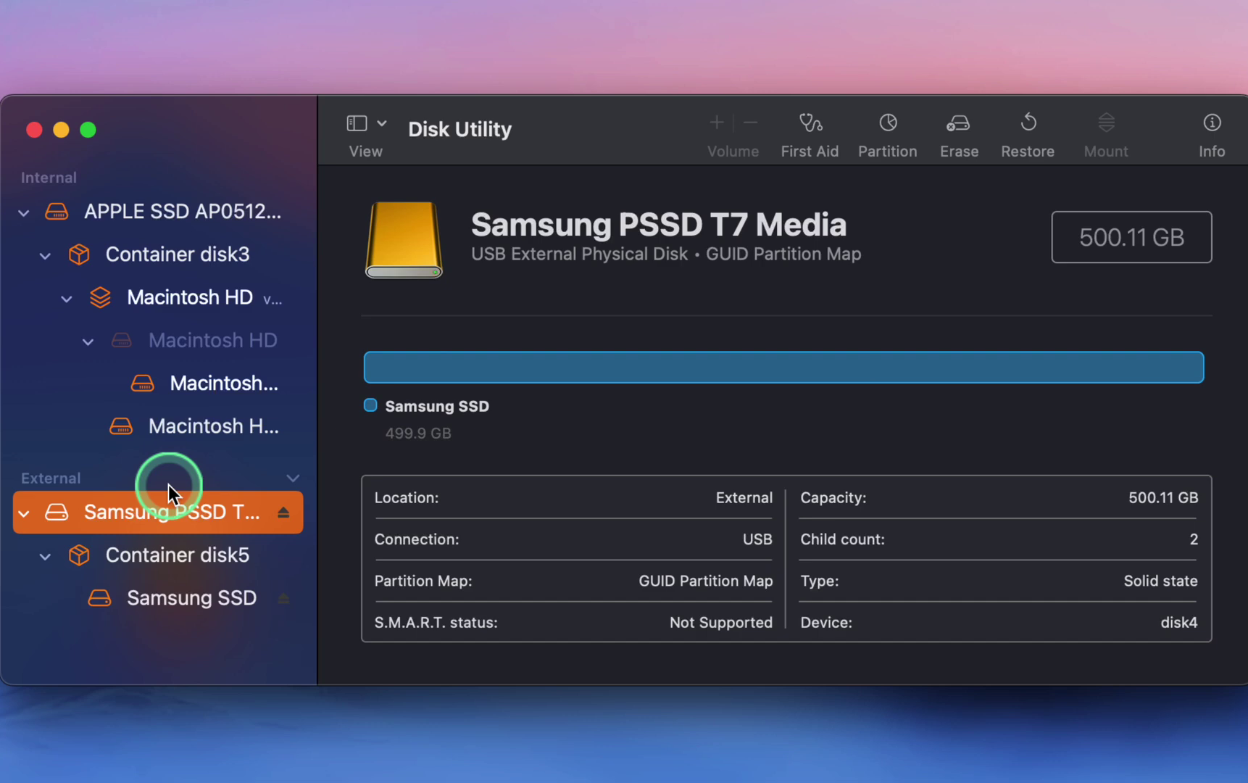
left_click(960, 118)
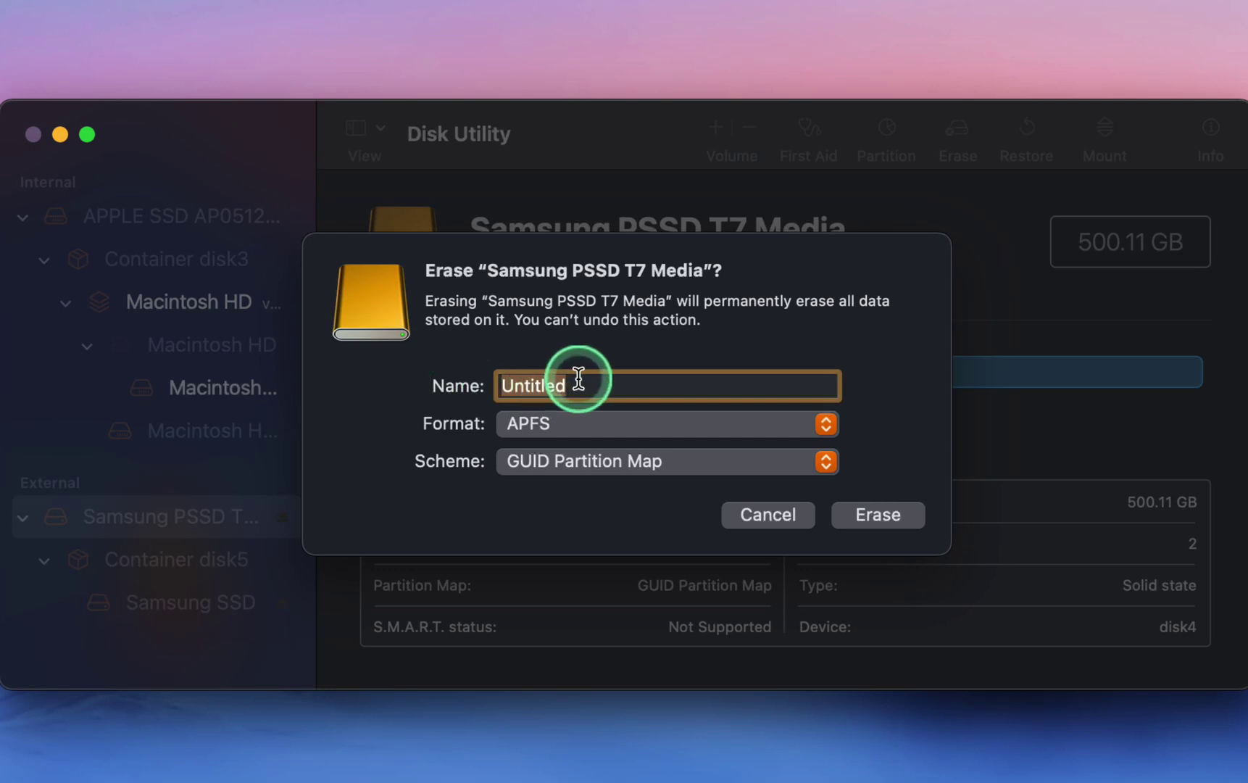
Erase the Samsung T7 as APFS with GUID Partition Map, then dismiss the completion report
left_click_drag(576, 386, 495, 357)
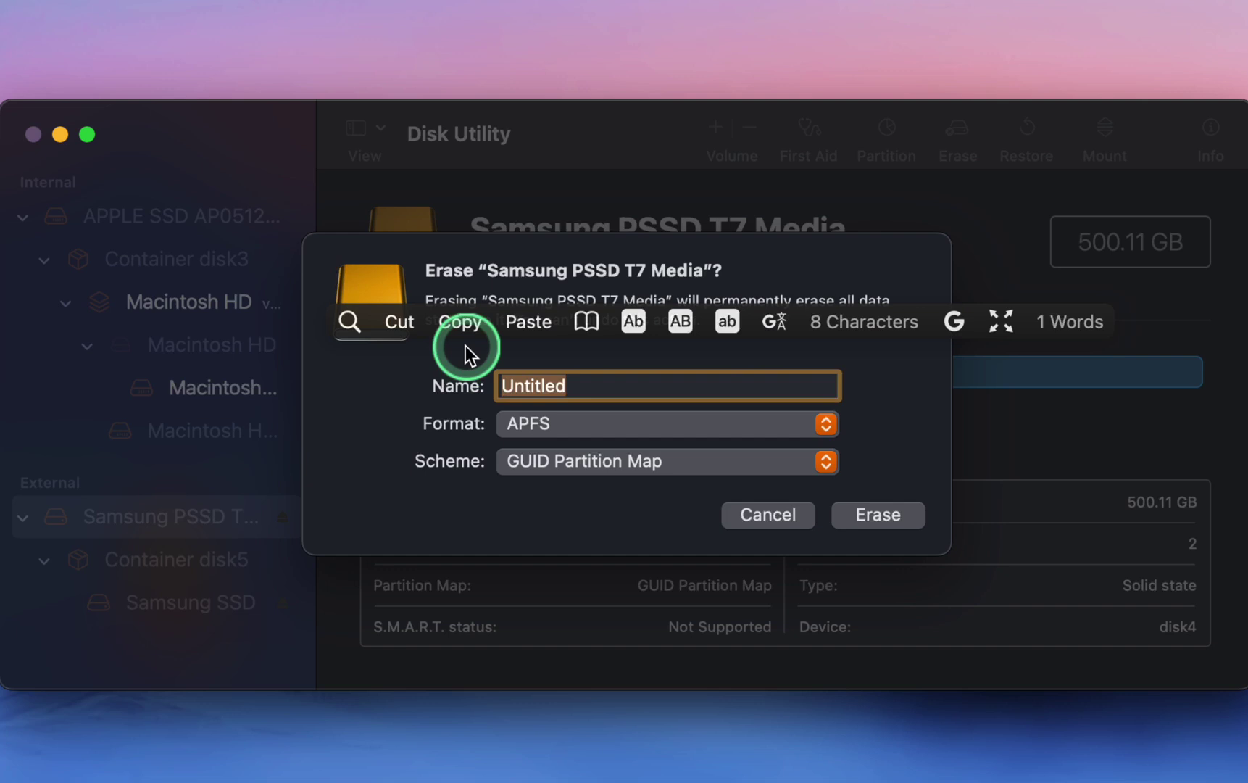
type("Mac OS Sequoia Beta")
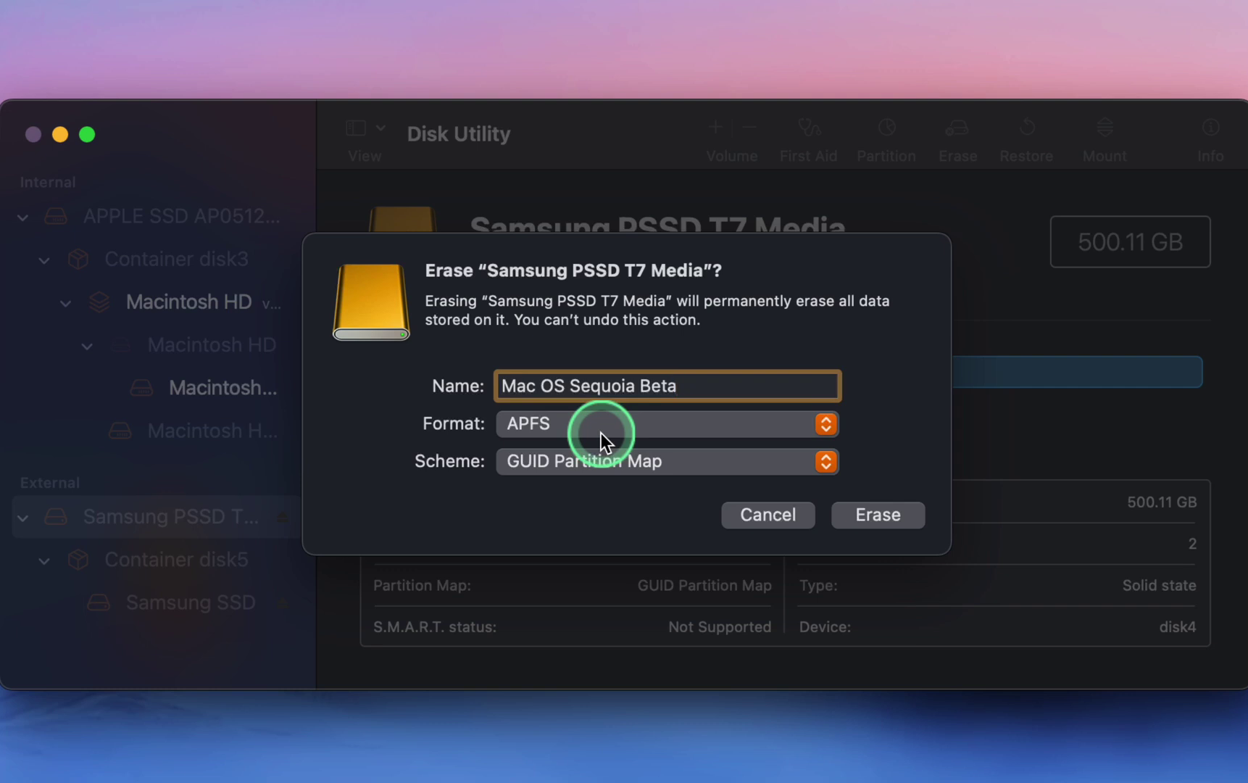
left_click(863, 513)
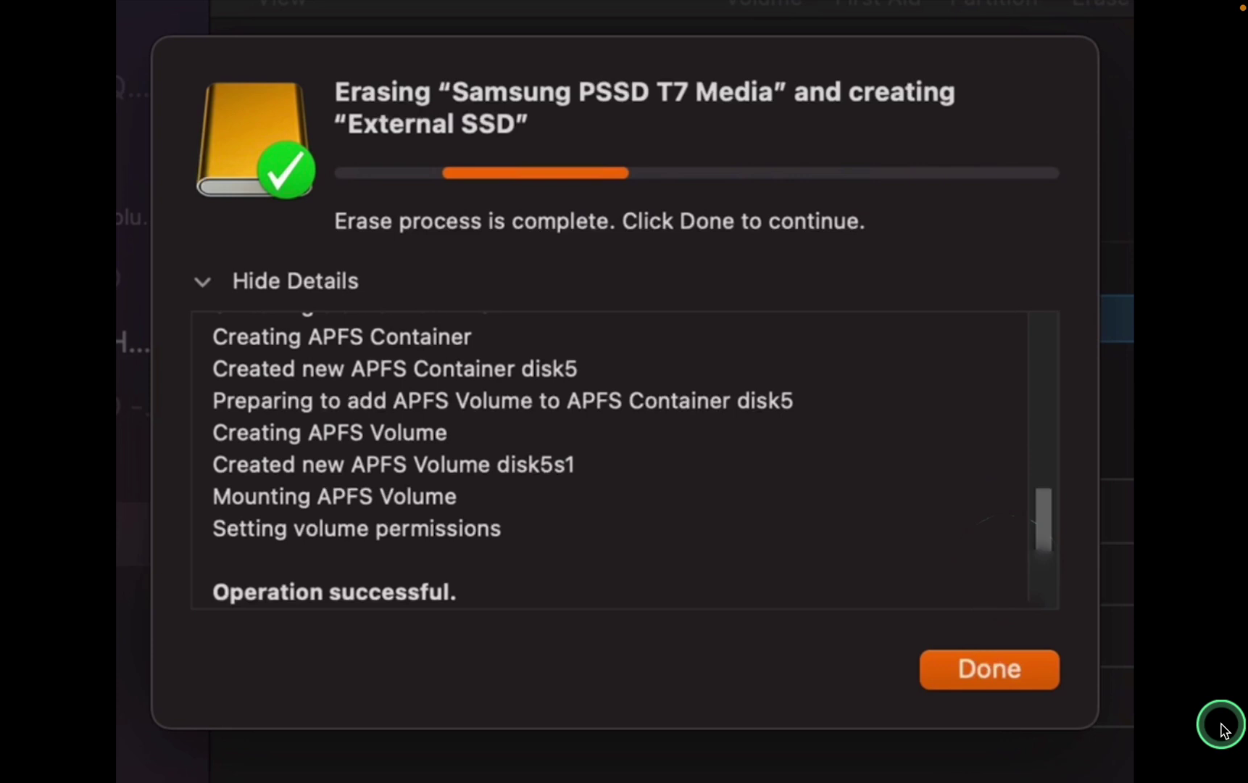
left_click(988, 670)
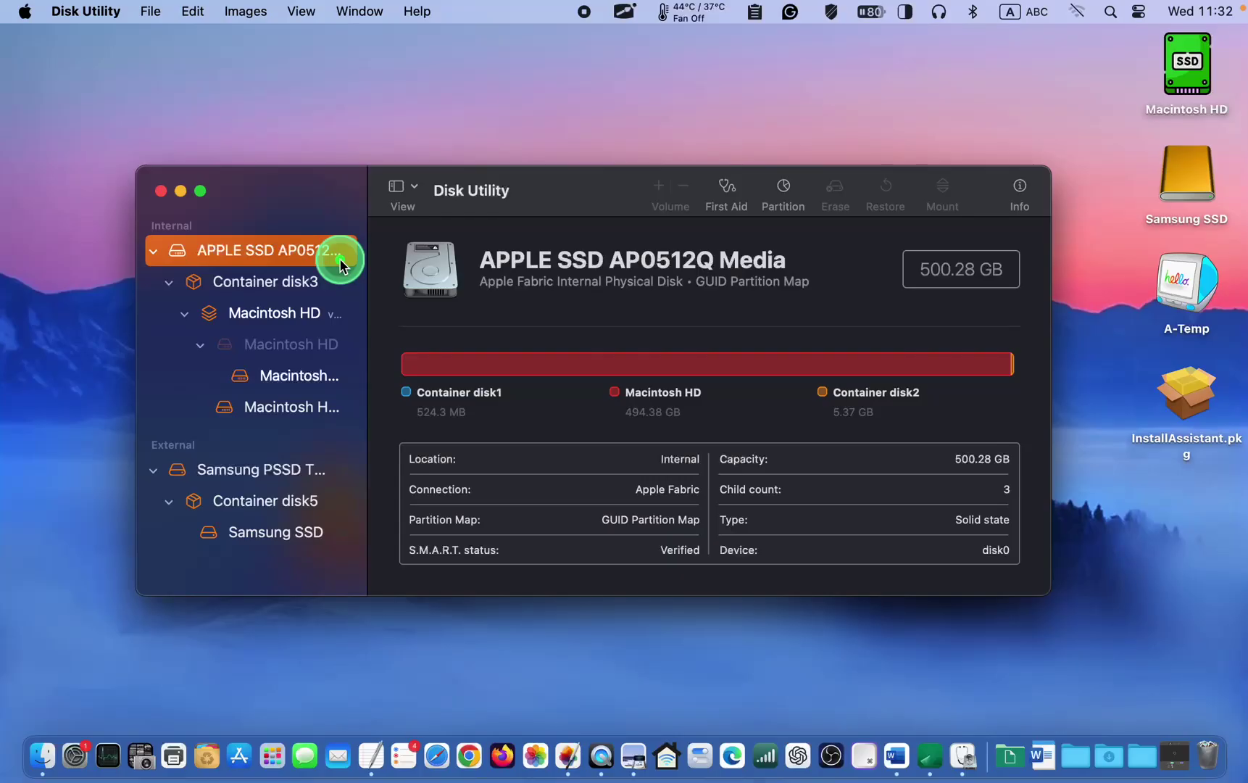
Select internal Container disk3 to view its 494.38 GB, five-volume details
left_click_drag(340, 265, 1147, 85)
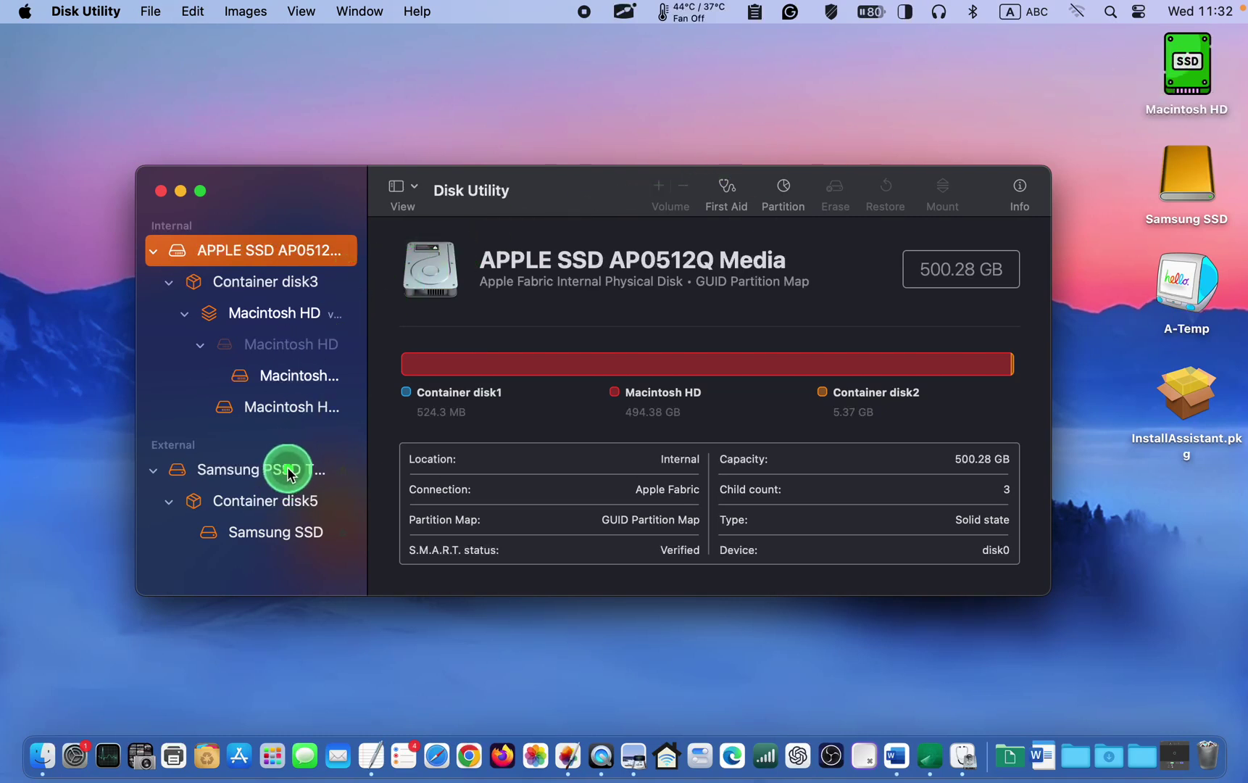
left_click_drag(289, 474, 1161, 193)
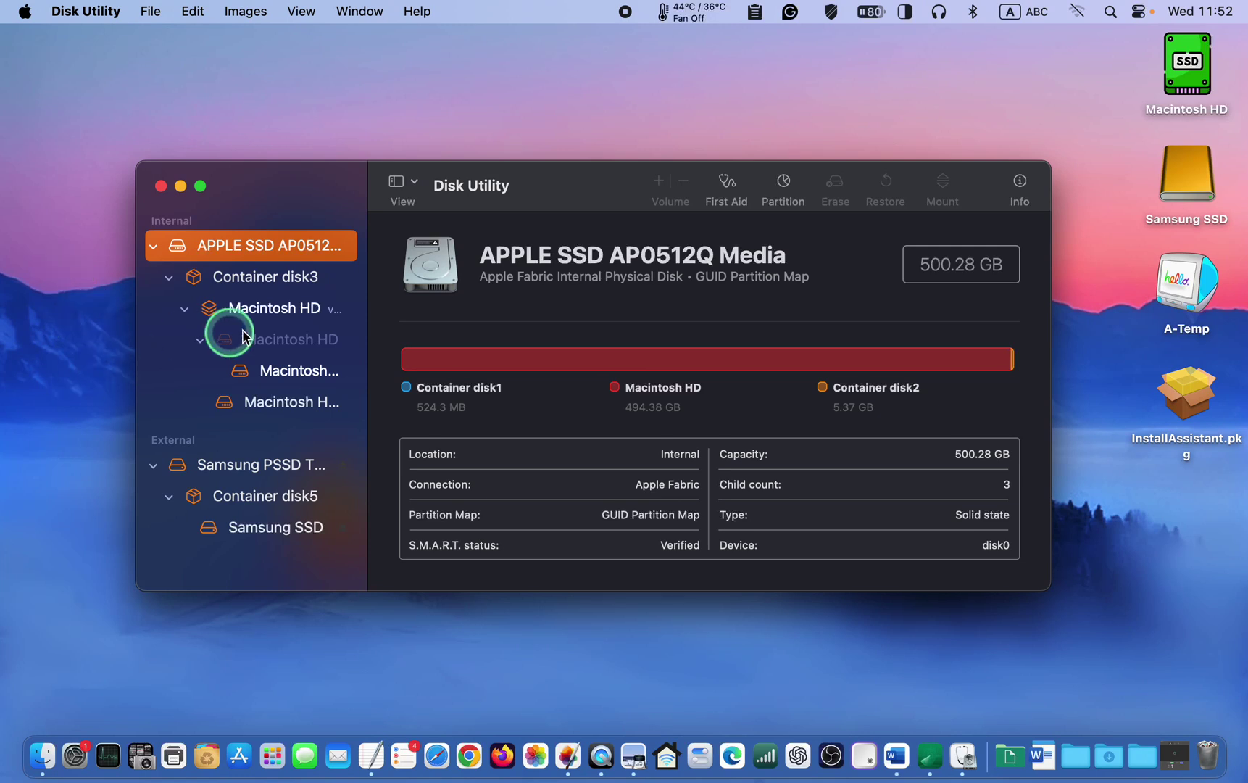
left_click(252, 284)
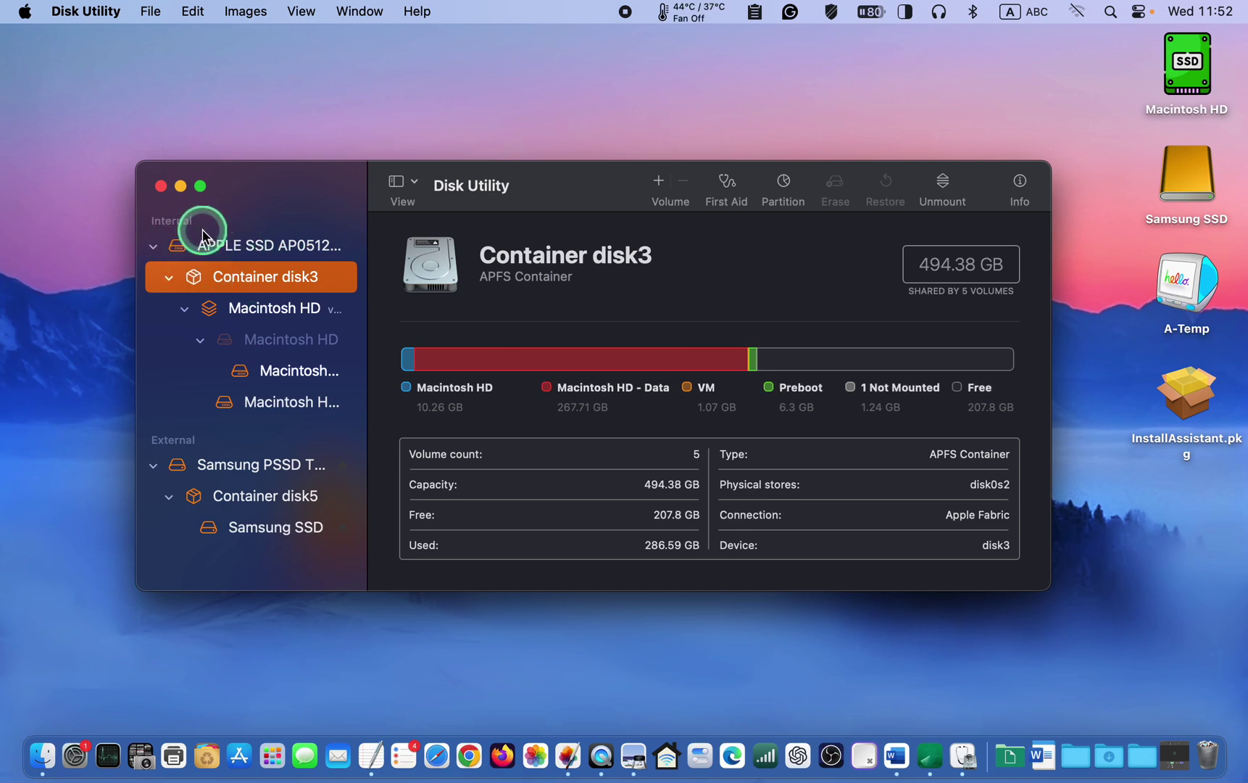
left_click(658, 187)
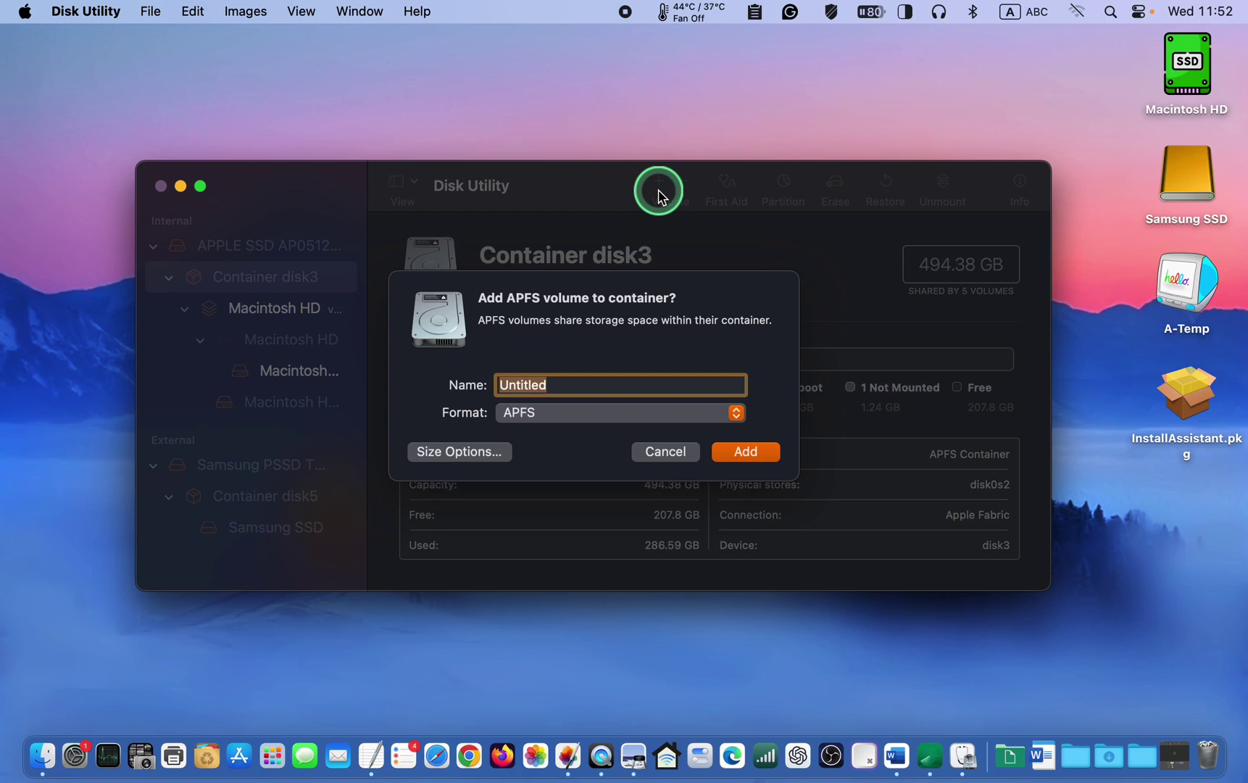
double_click(537, 386)
type("Mac OS Sequoia Beta")
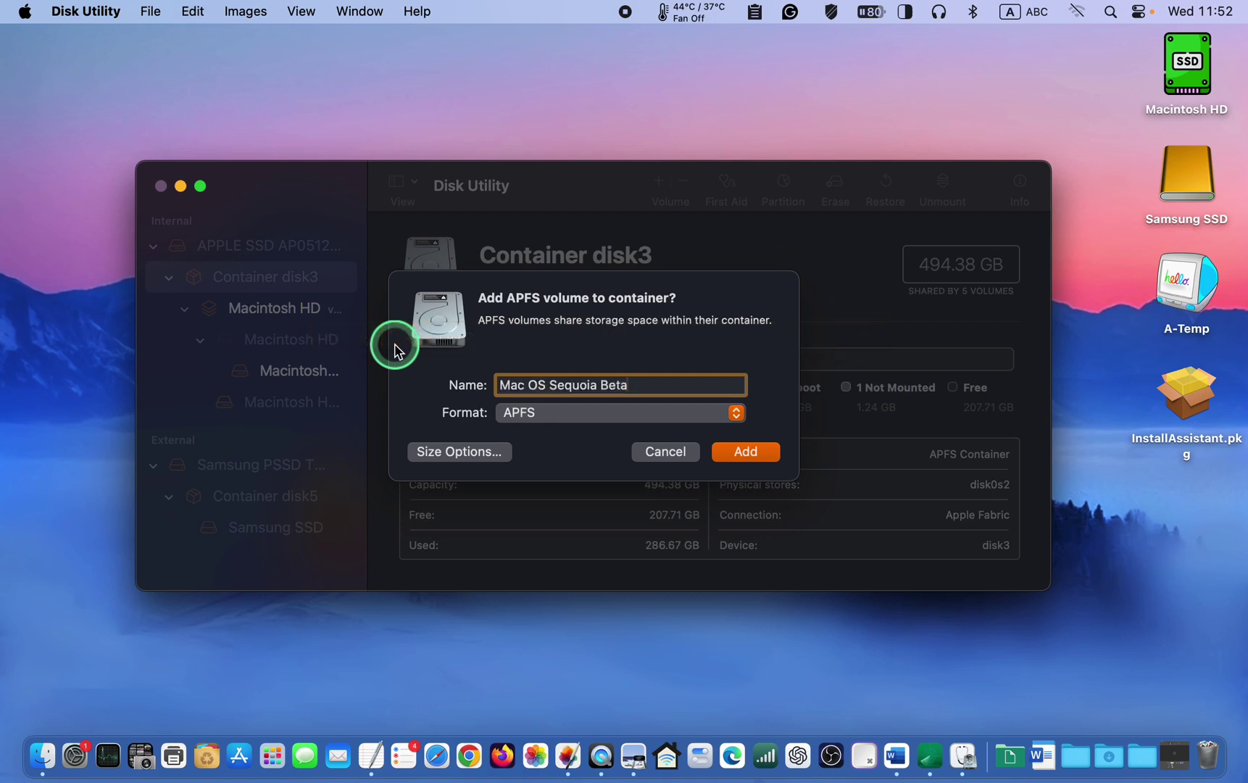
left_click(737, 416)
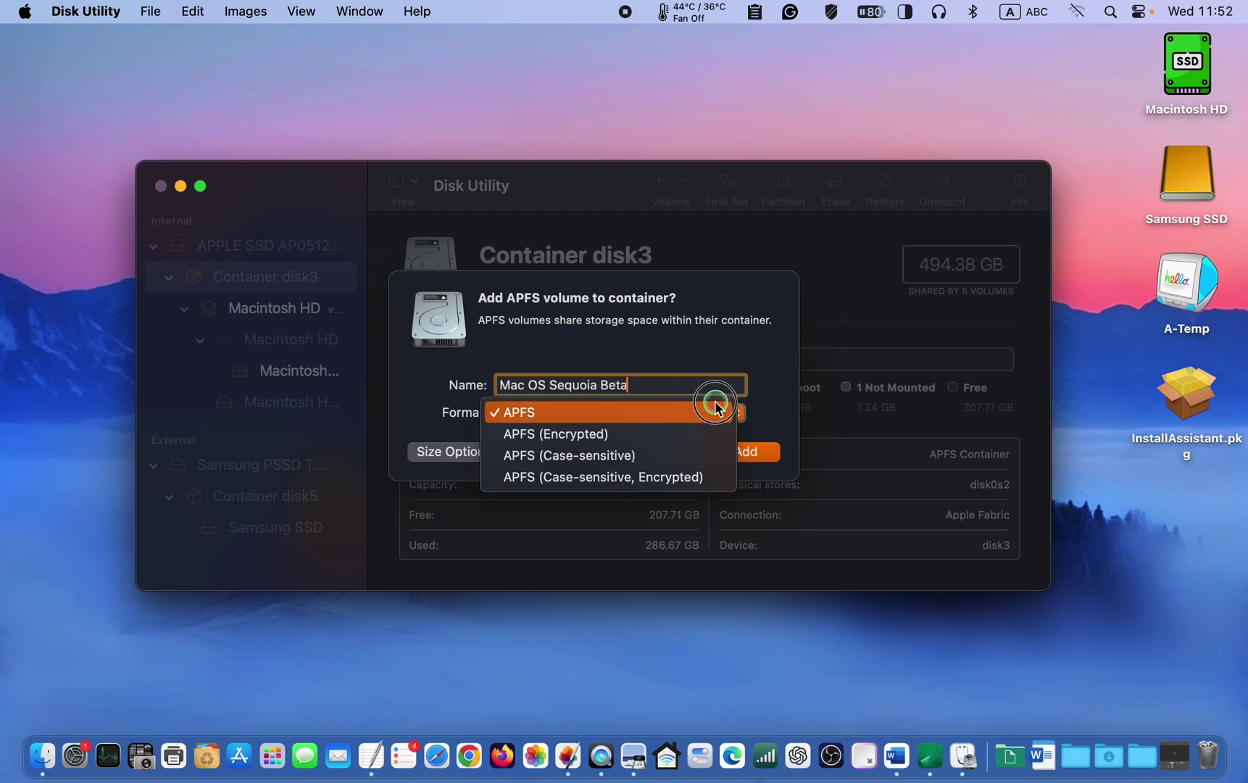
left_click(819, 398)
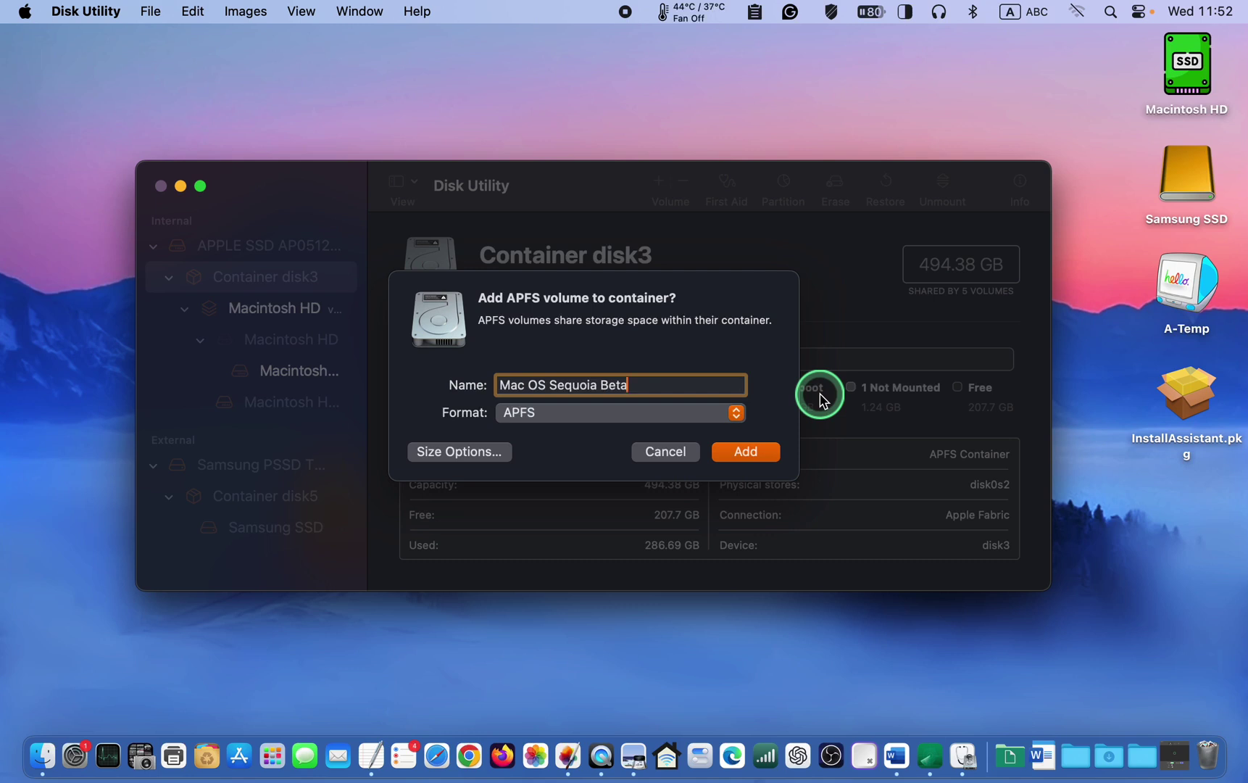
left_click(449, 453)
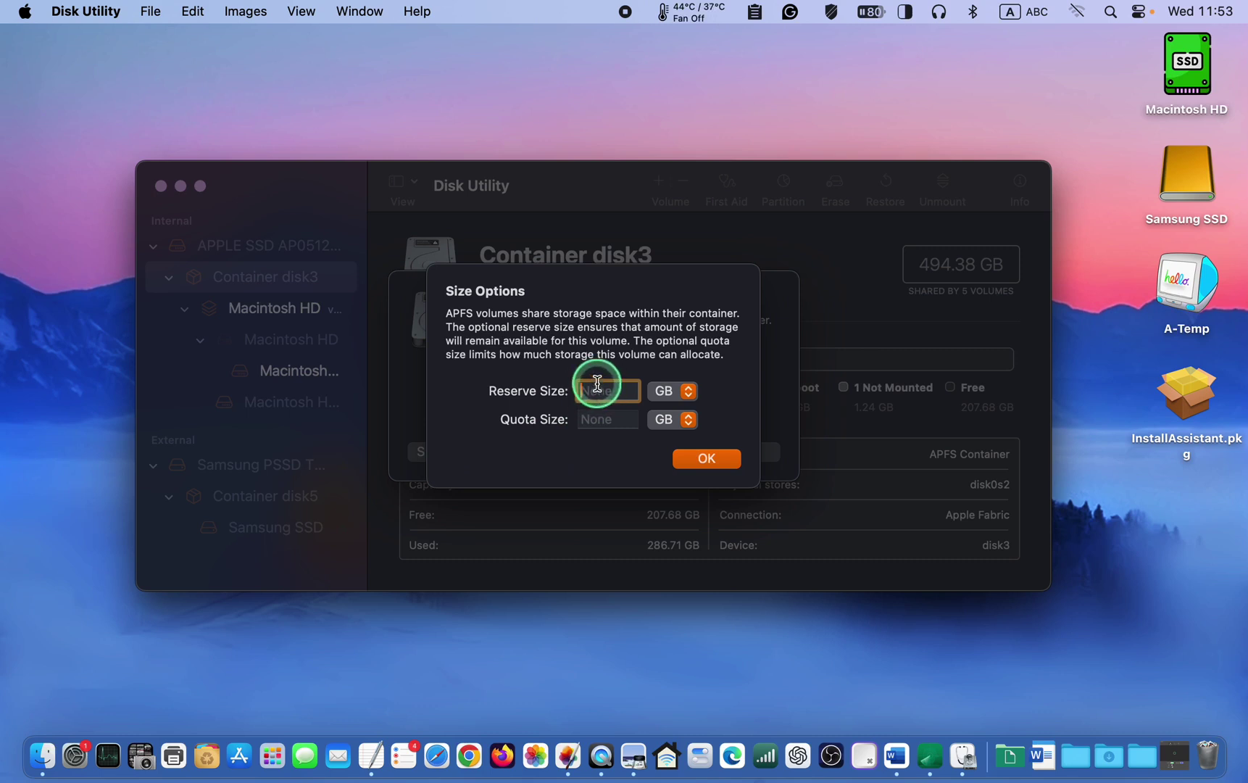
type("30")
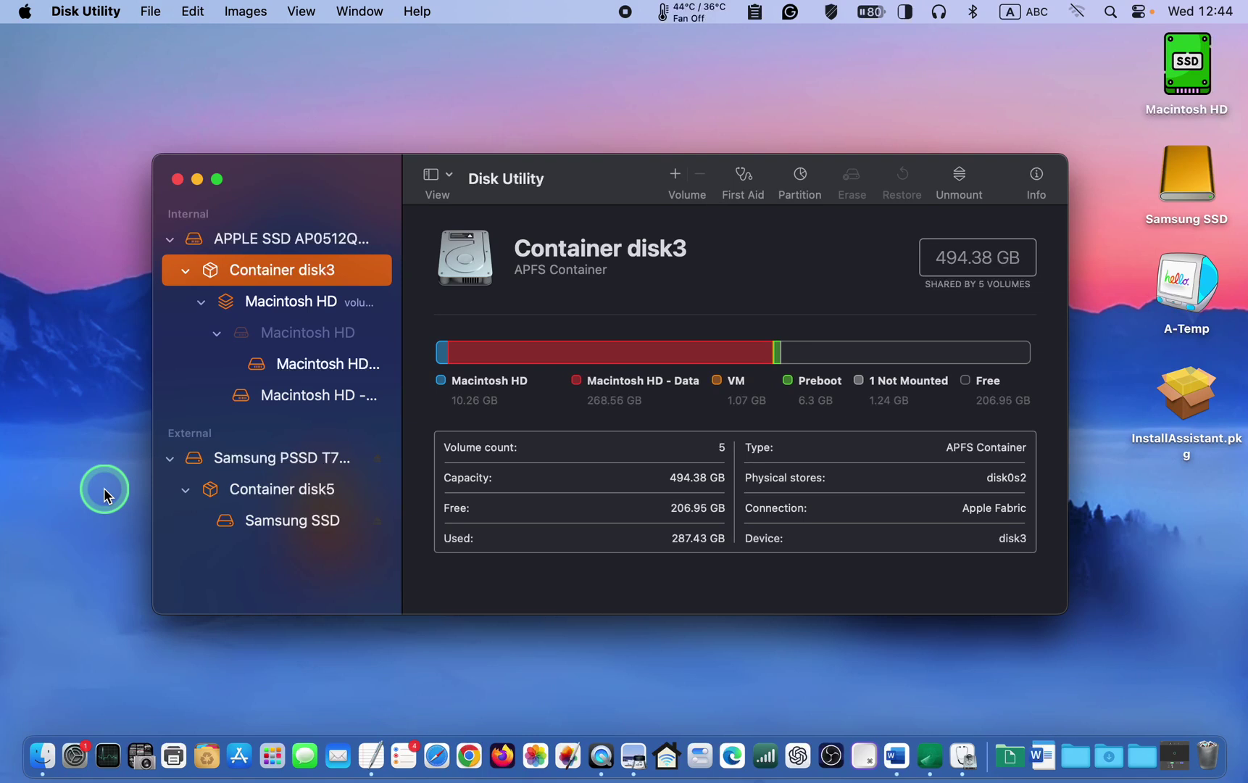
mouse_move(191, 432)
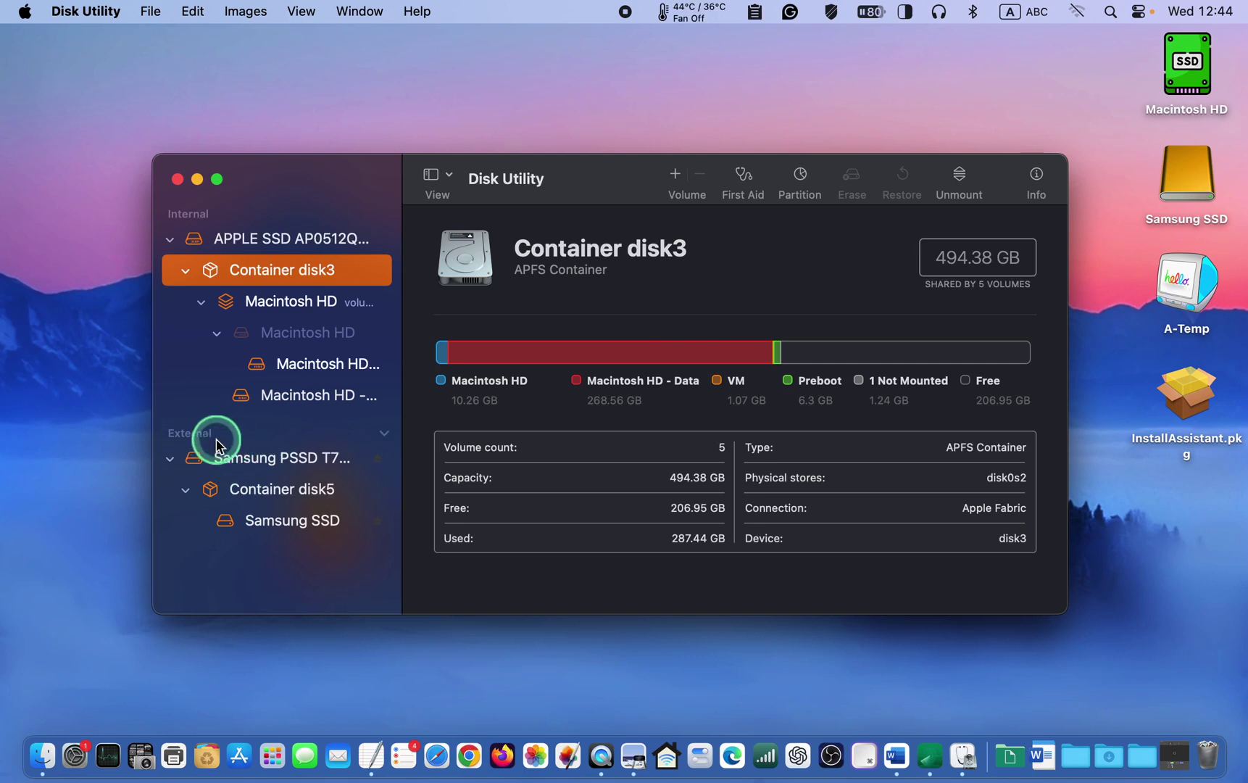
Add a new volume to Container disk5 and name it 'Mac OS Sequoia Beta'
left_click(292, 493)
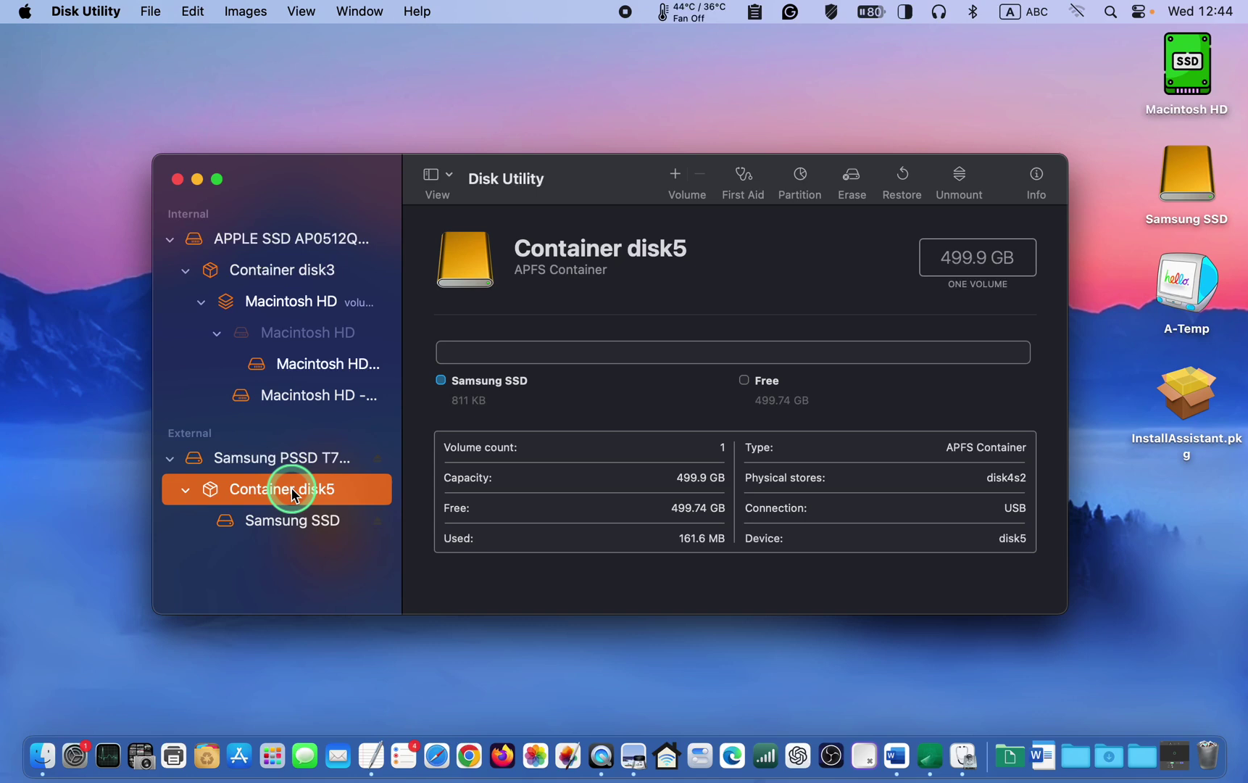
left_click(677, 180)
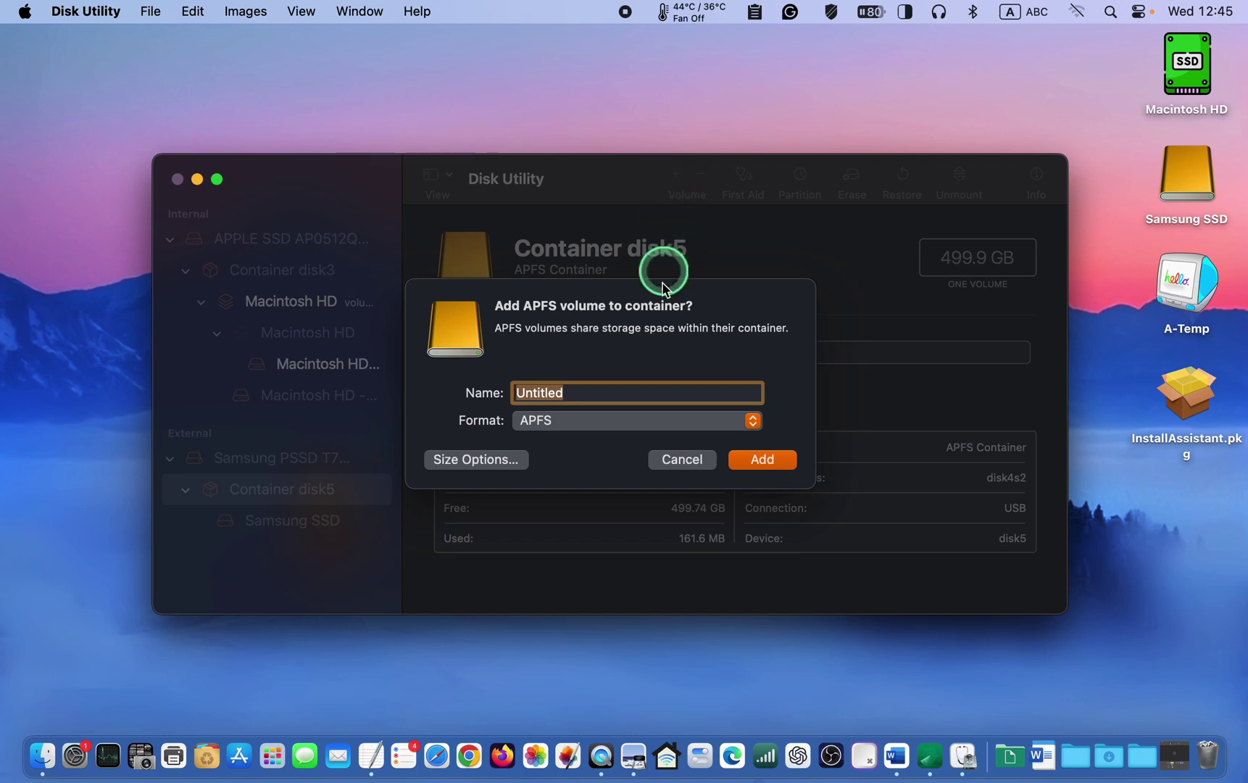
double_click(585, 392)
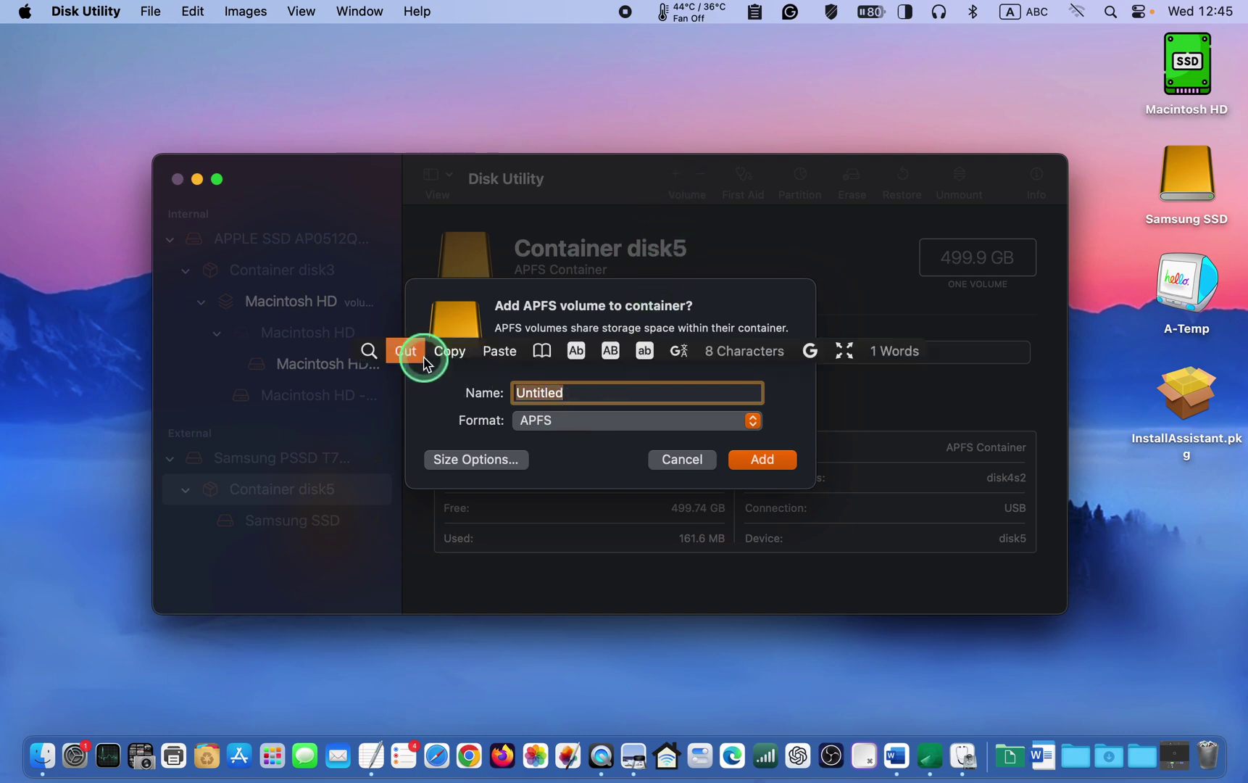
type("Mac OS Sequoia Beta")
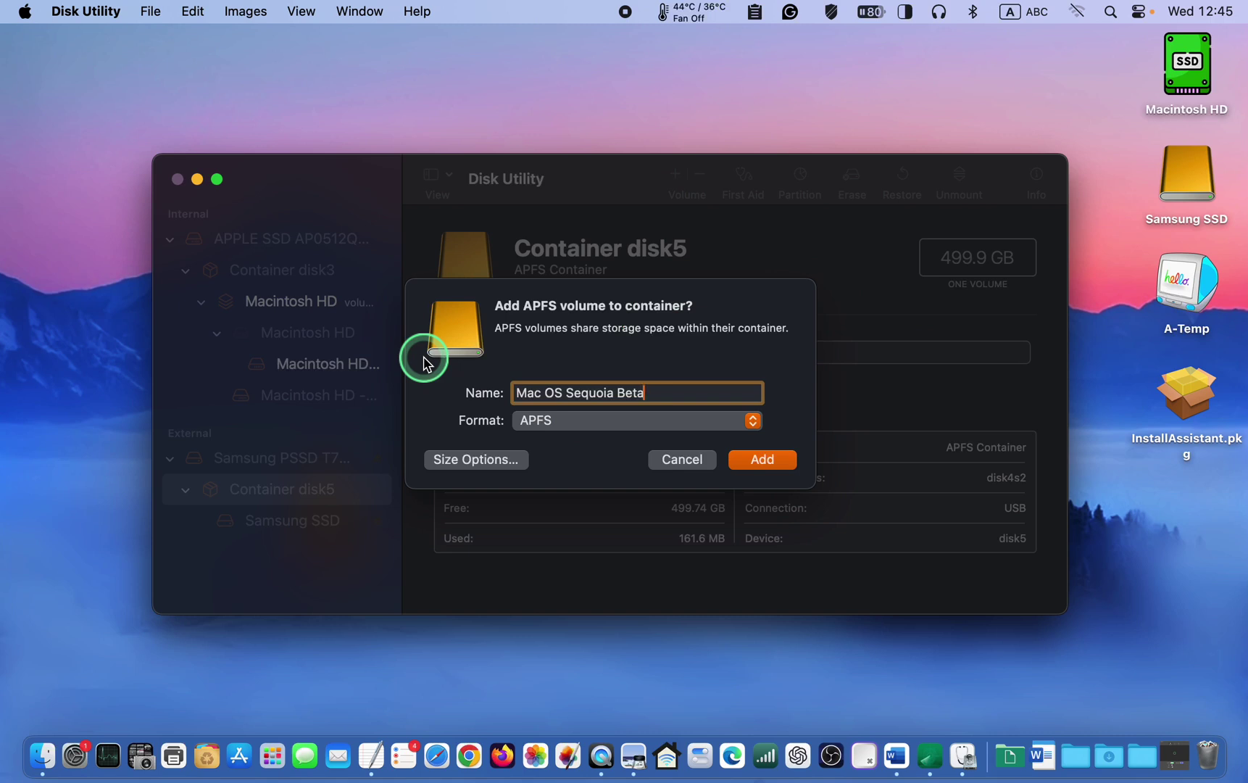
Give the Mac OS Sequoia Beta volume a 60 GB reserve size and create it
left_click(454, 461)
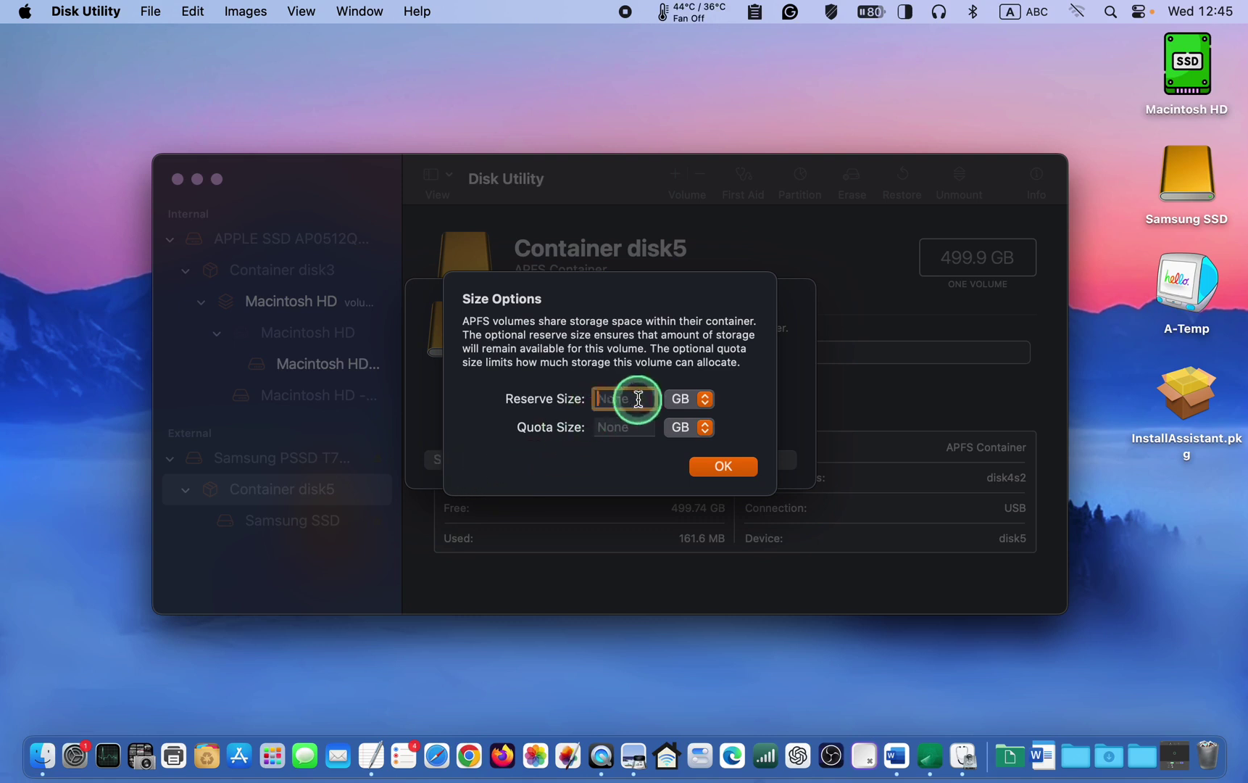
type("6")
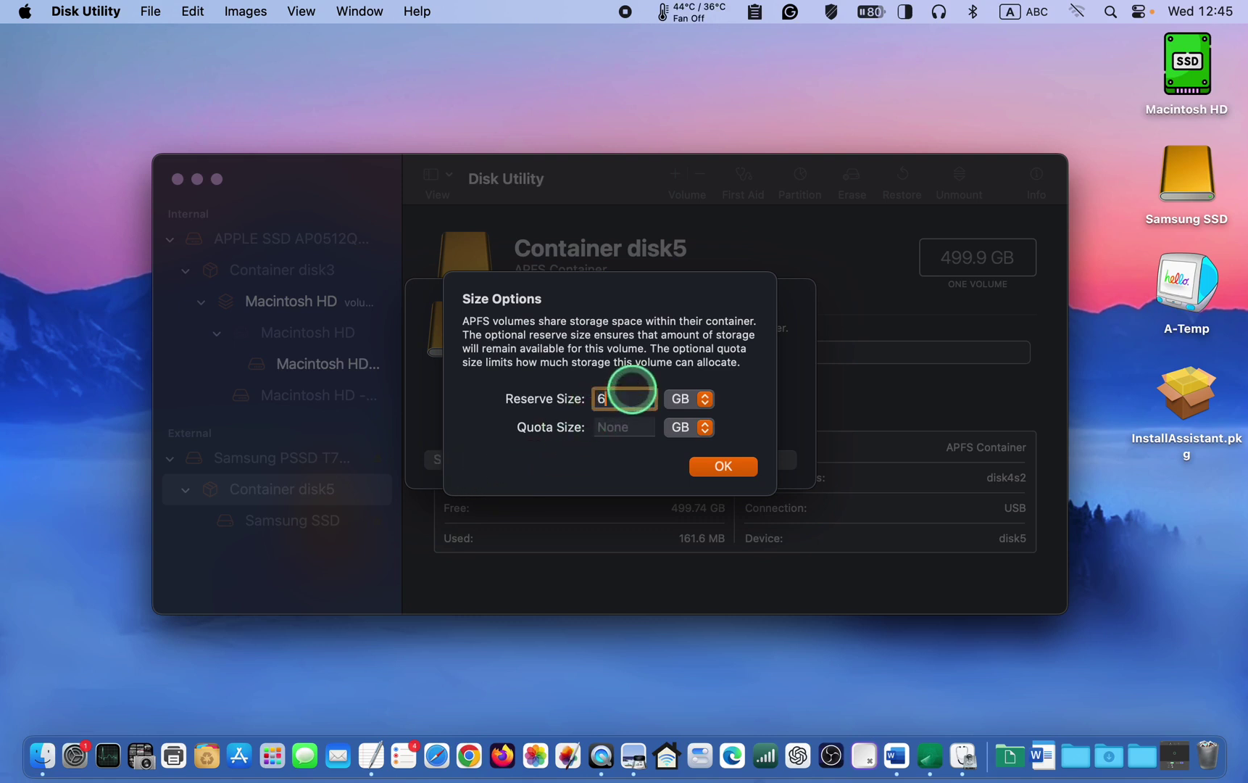
type("0")
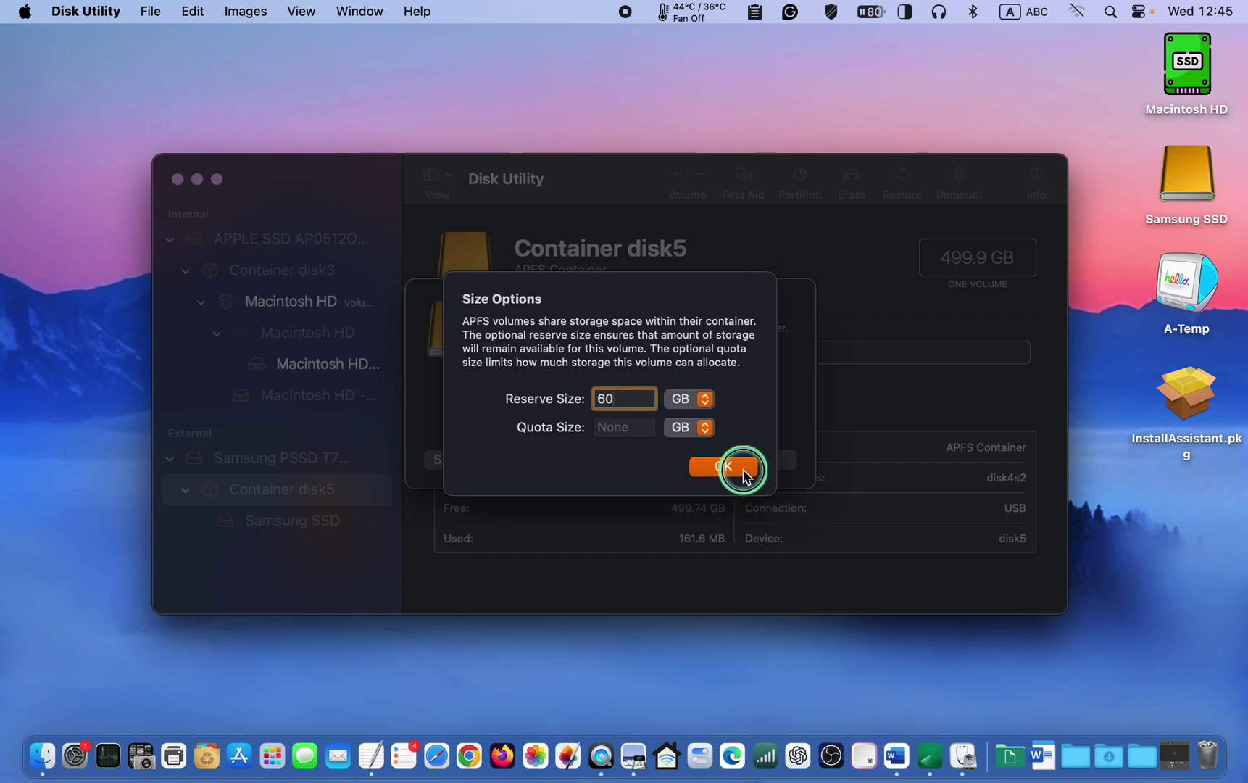
left_click(743, 473)
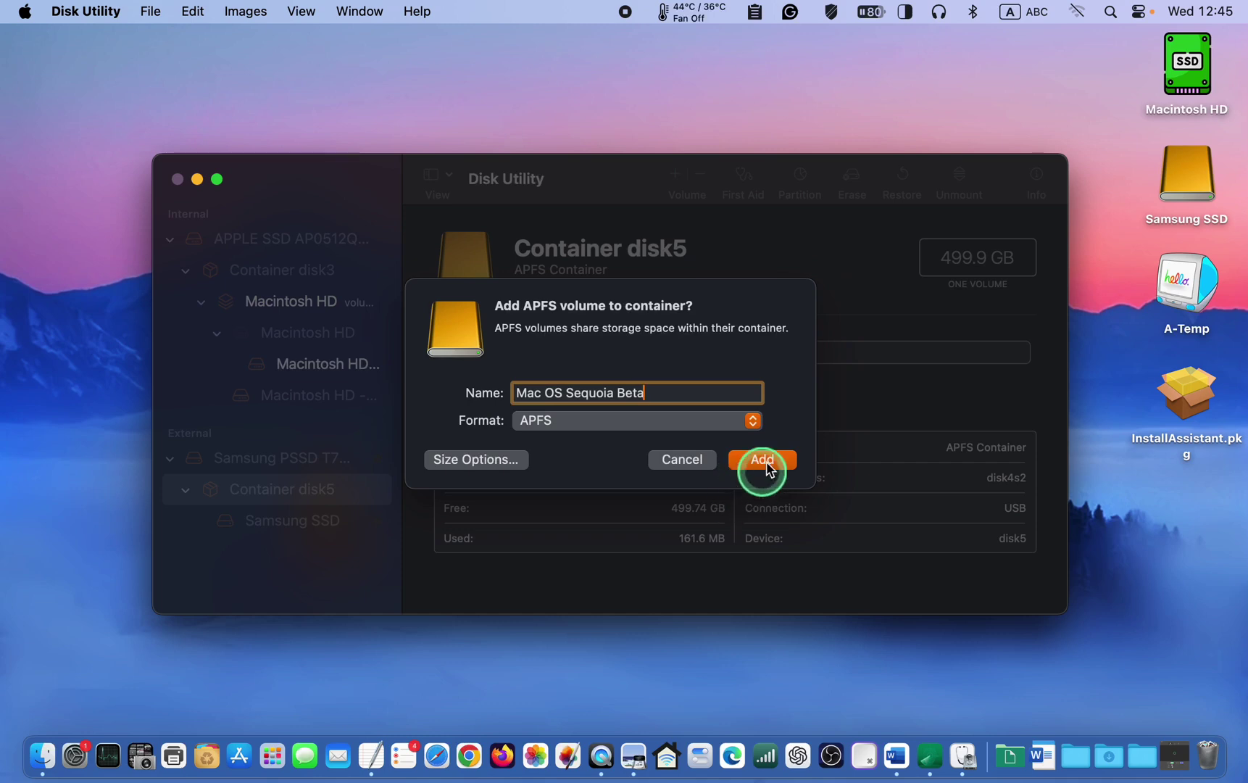
left_click(766, 468)
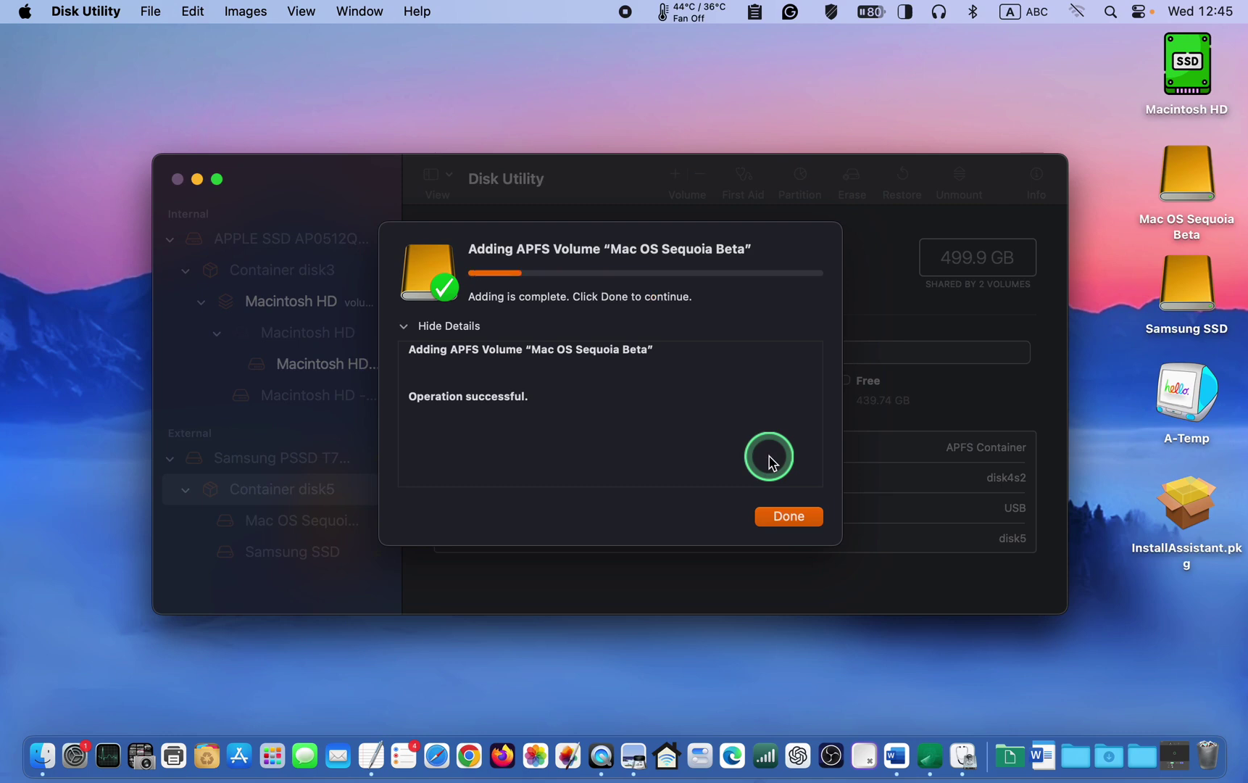
Dismiss the volume-creation notice and restore the minimized YouTube browser window
left_click(776, 517)
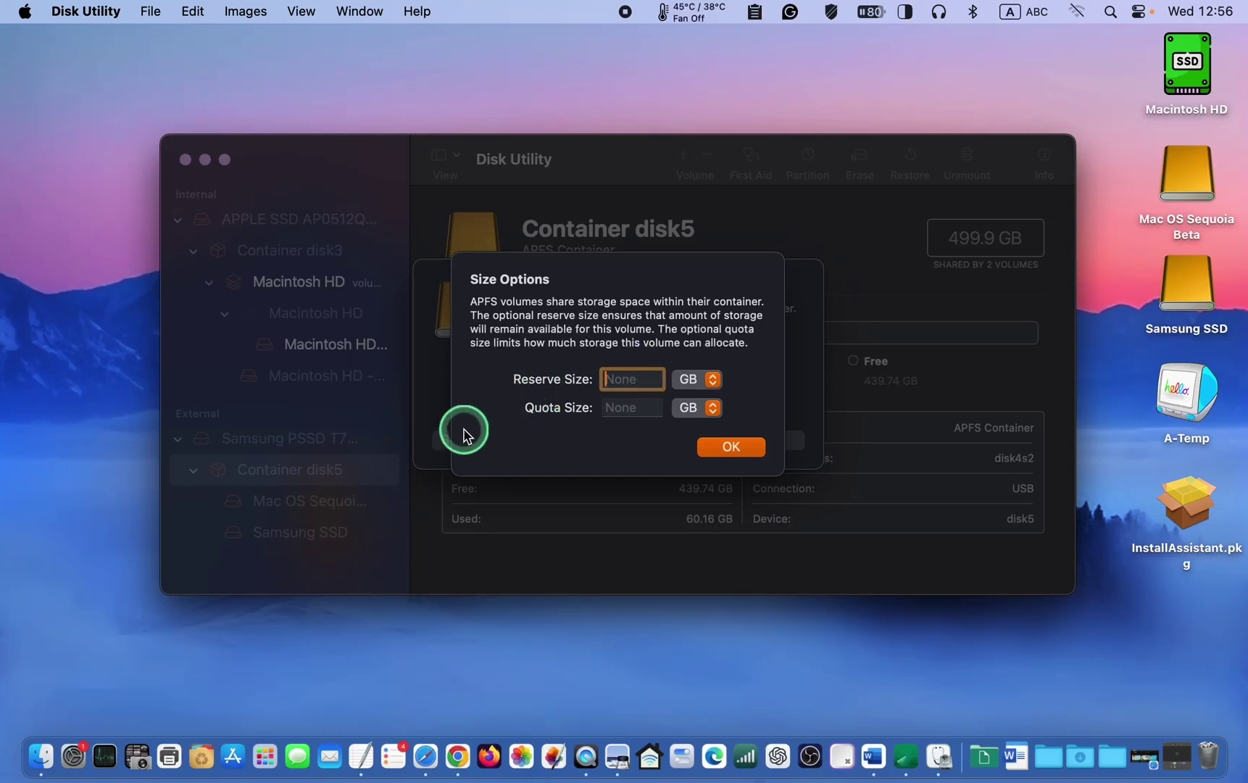
left_click(1144, 759)
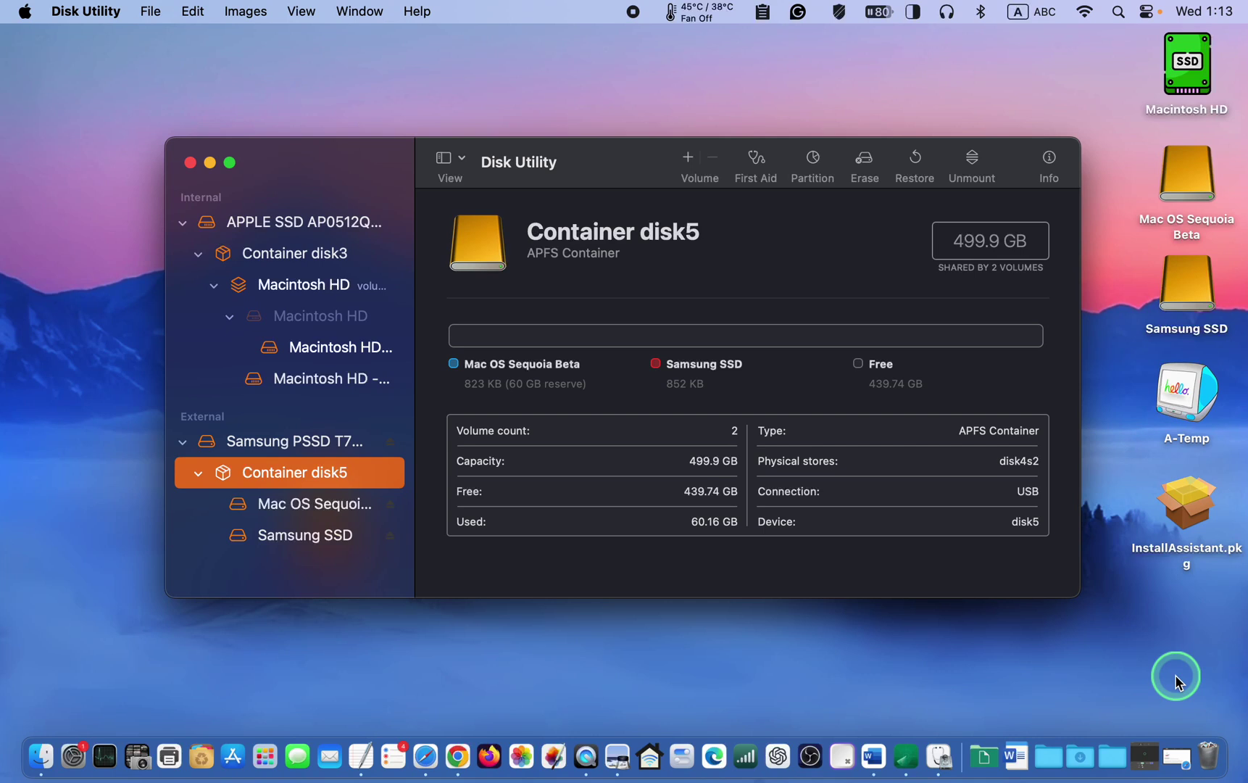
Restore the Mr. Macintosh browser window and go to its Sequoia Installers page
left_click(1174, 759)
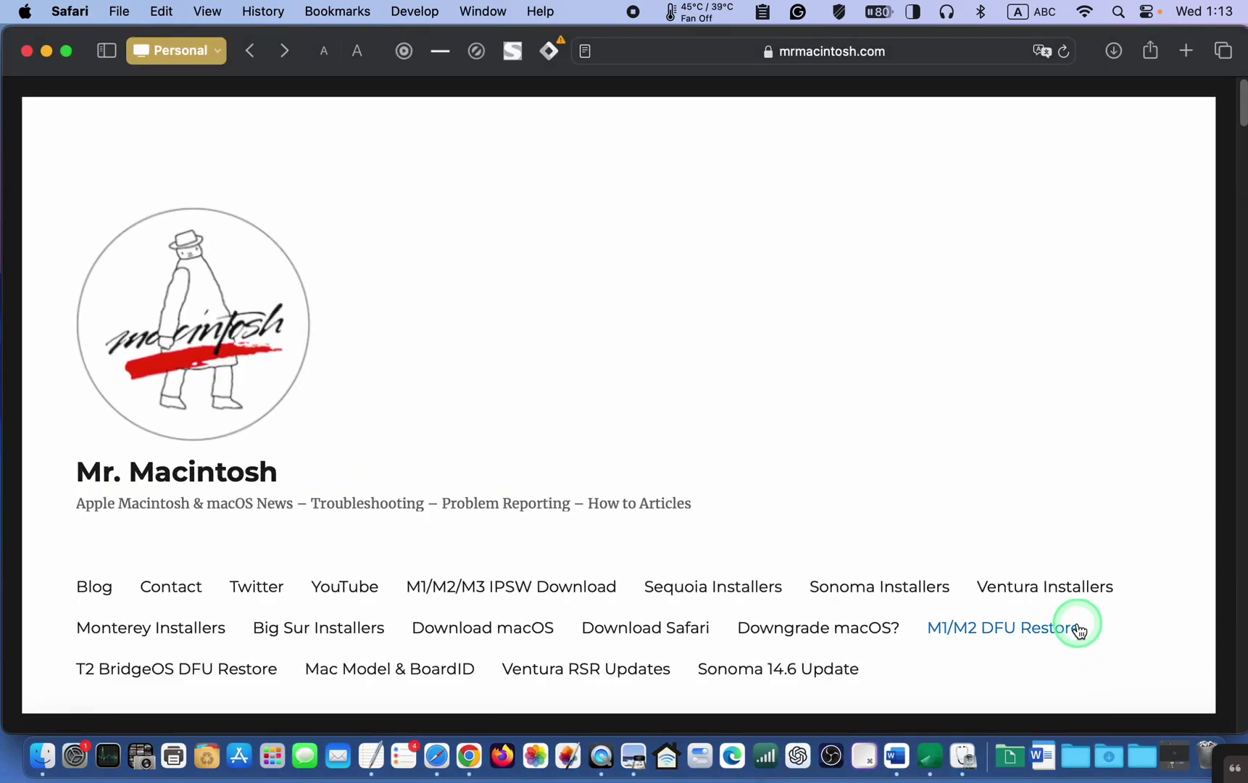
left_click(691, 591)
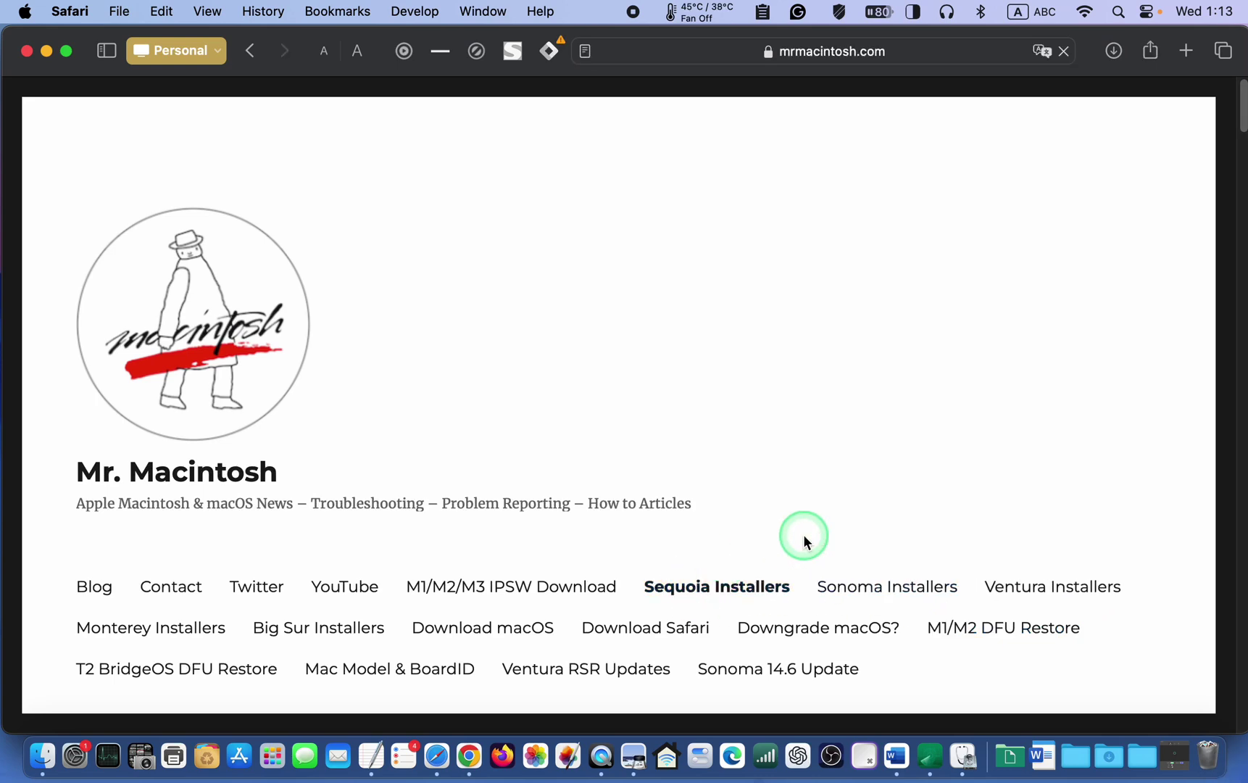
scroll(803, 537, "down", 2)
scroll(804, 542, "down", 1)
scroll(804, 543, "down", 2)
scroll(805, 543, "down", 3)
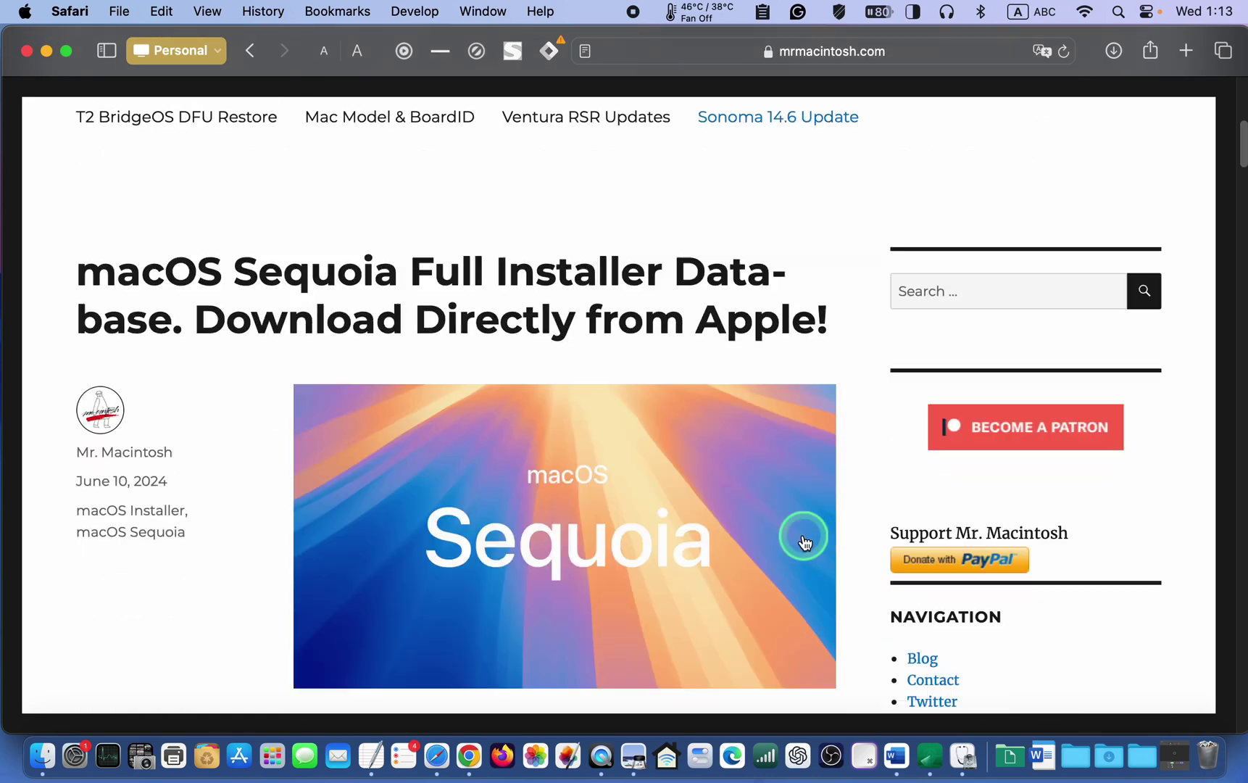
scroll(805, 541, "down", 2)
scroll(802, 534, "down", 1)
scroll(802, 534, "down", 2)
scroll(802, 534, "down", 3)
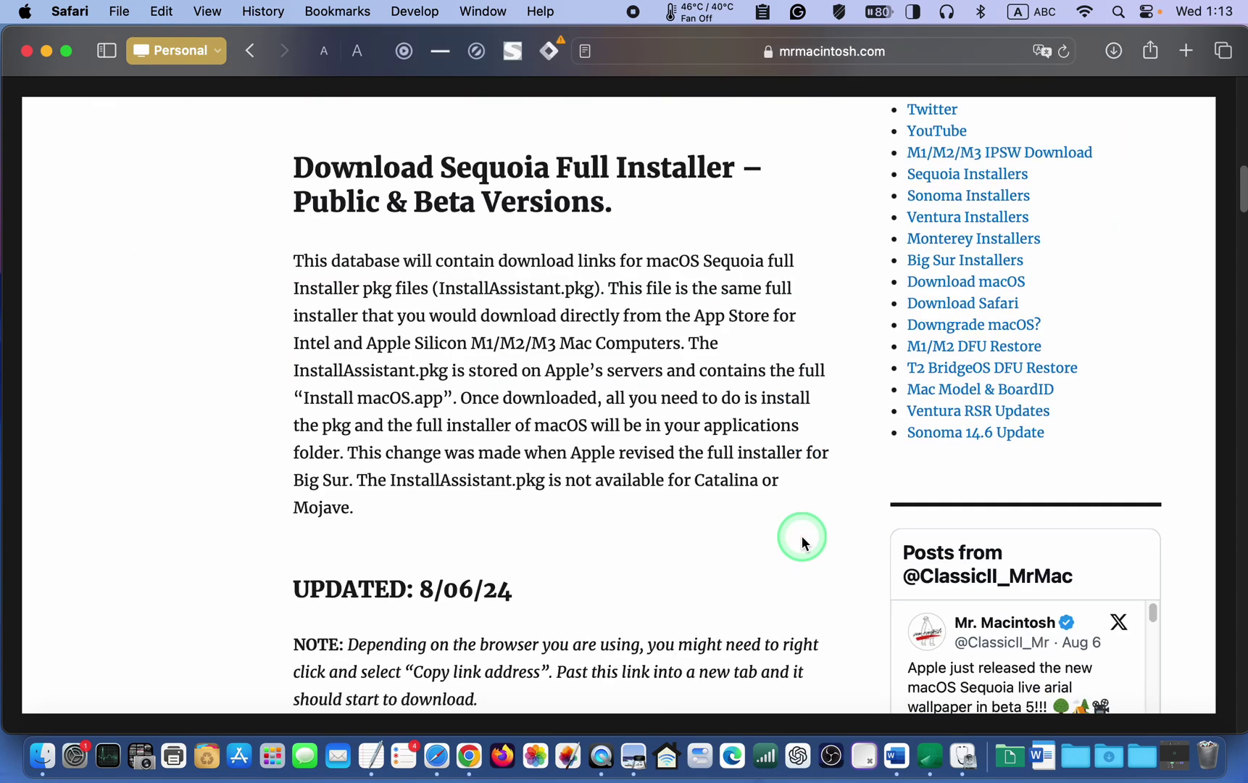
scroll(801, 535, "down", 5)
scroll(801, 536, "down", 3)
scroll(802, 536, "down", 1)
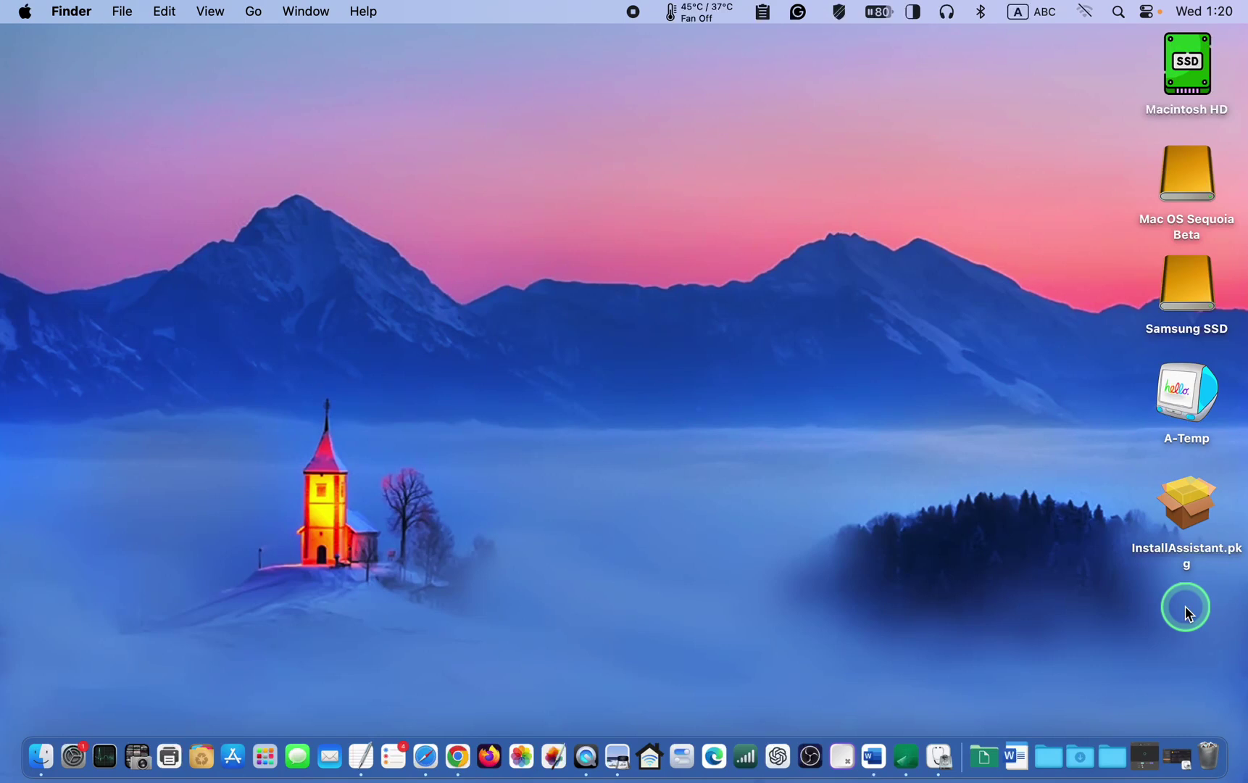
Install InstallAssistant.pkg to the Mac OS Sequoia Beta volume, allowing removable-volume access
double_click(1184, 510)
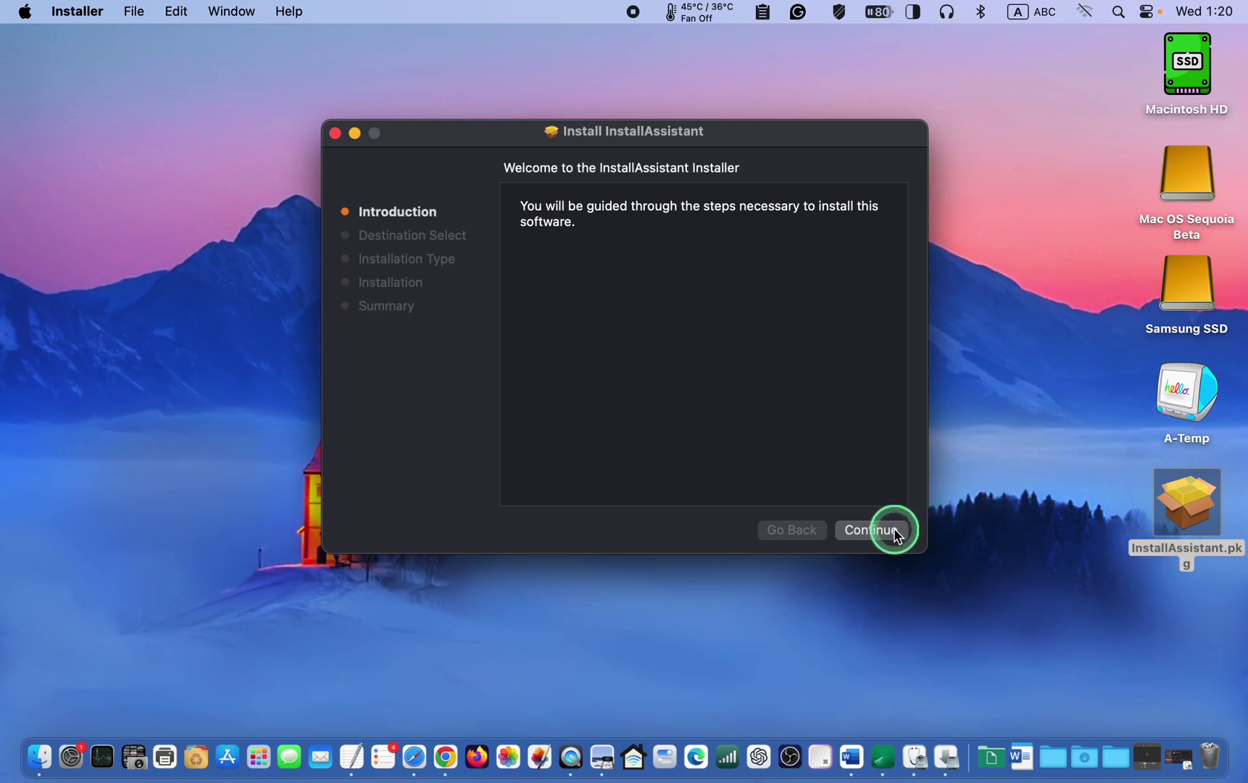
left_click(894, 528)
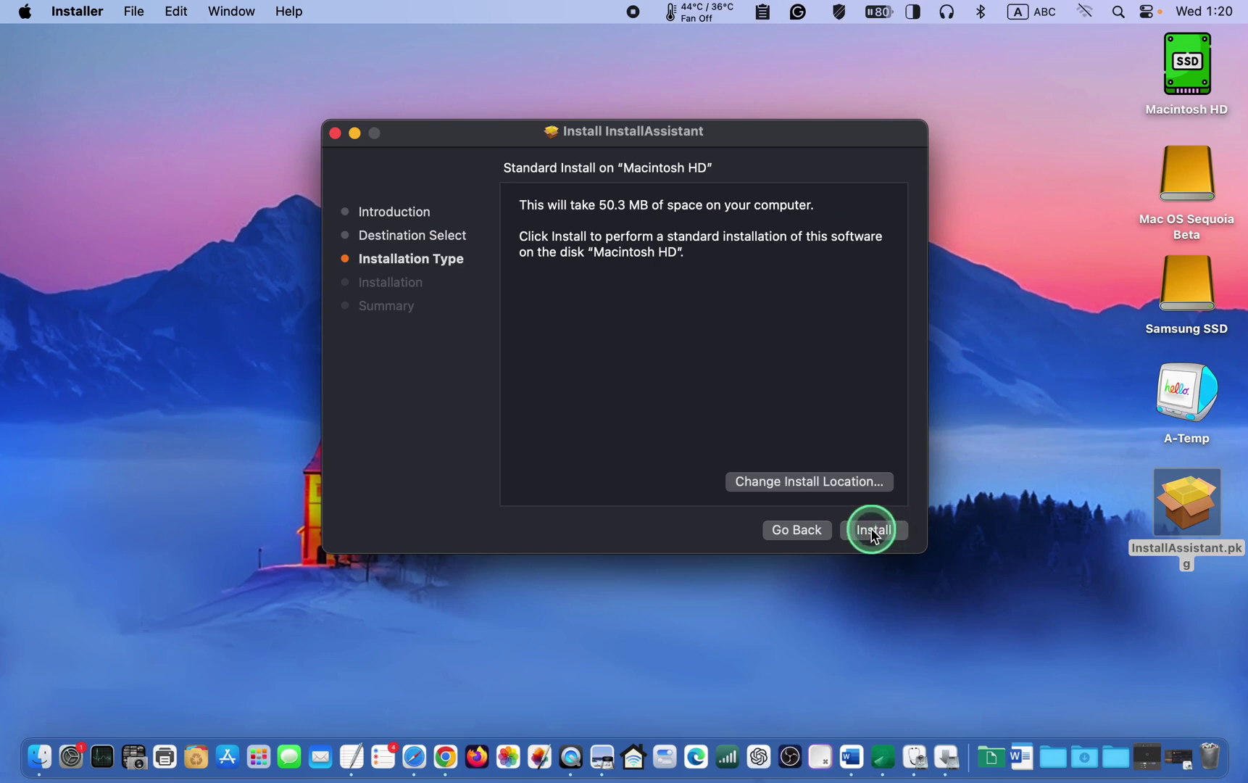
left_click(838, 482)
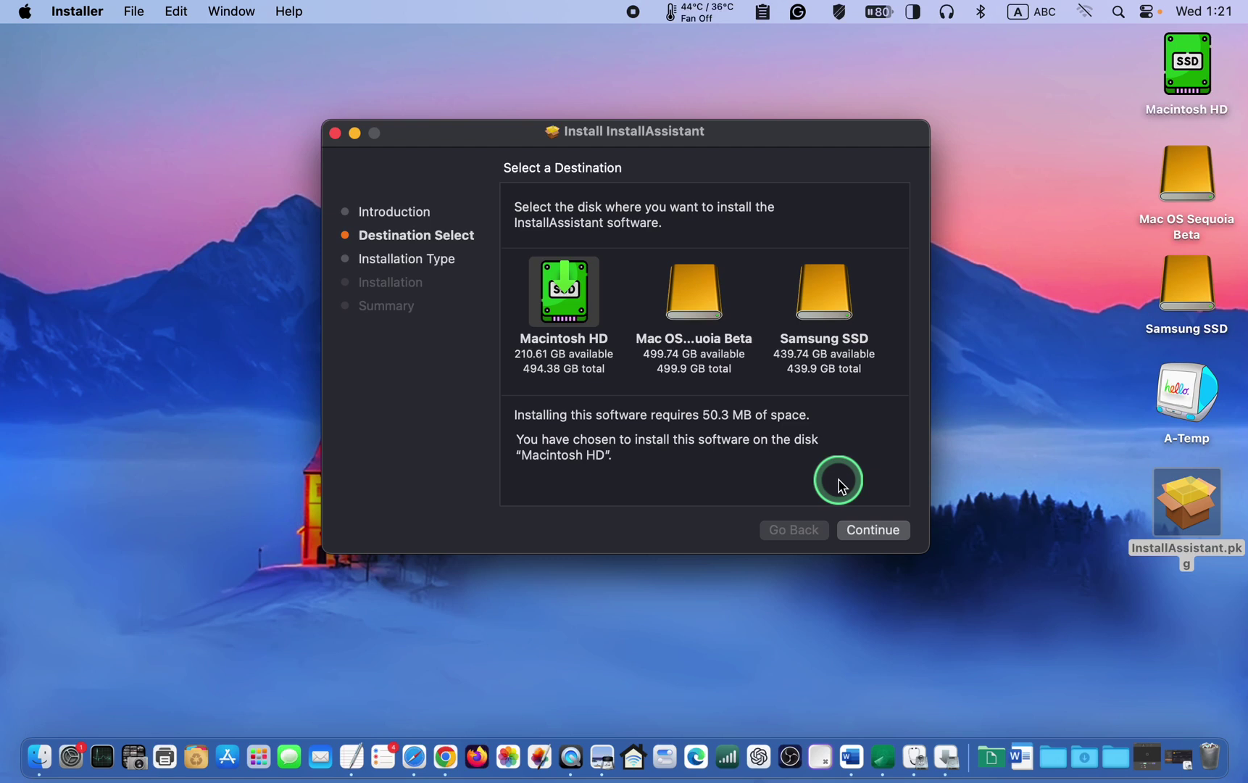
left_click(701, 290)
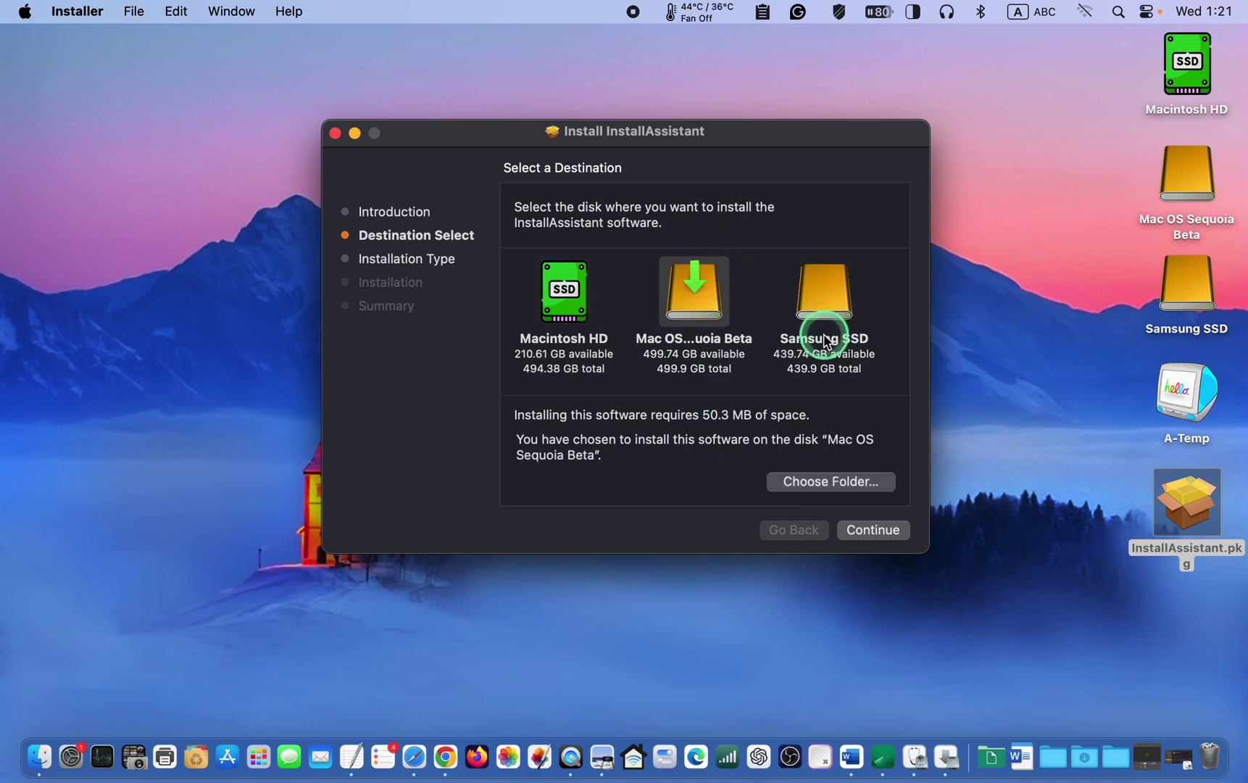
left_click(853, 543)
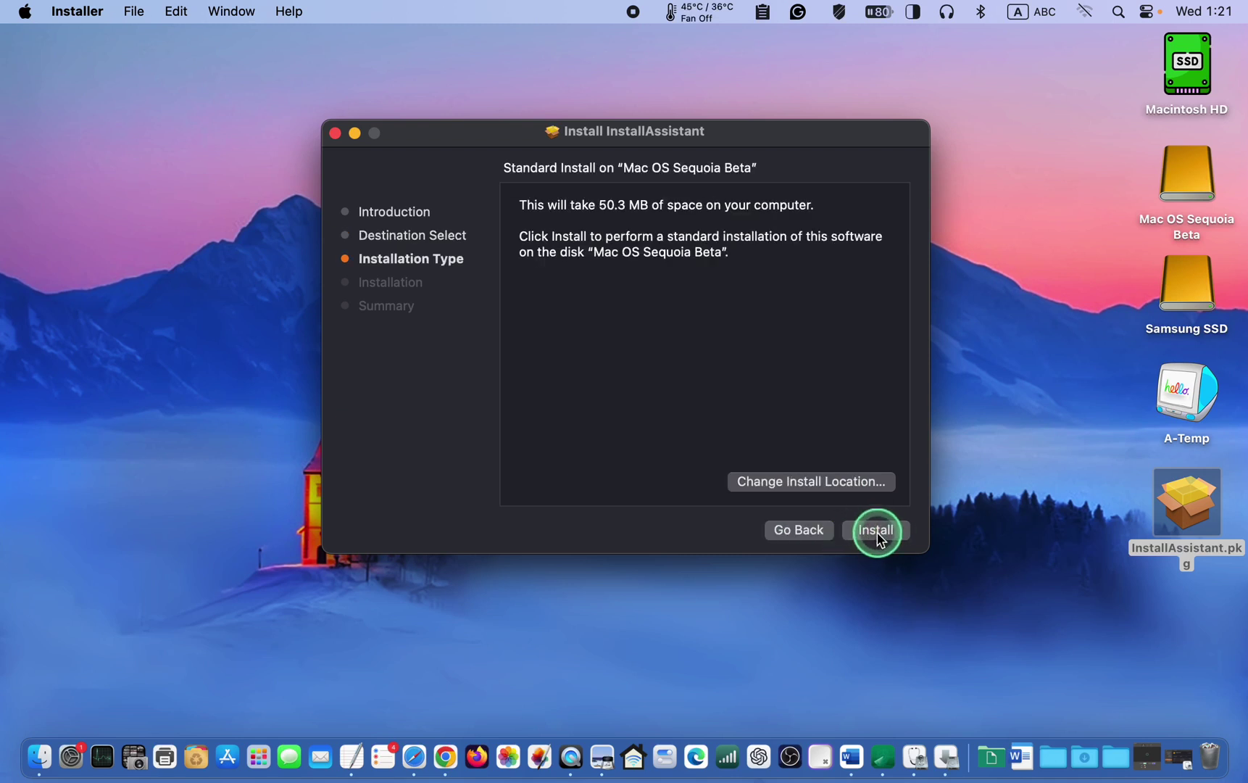
left_click(852, 538)
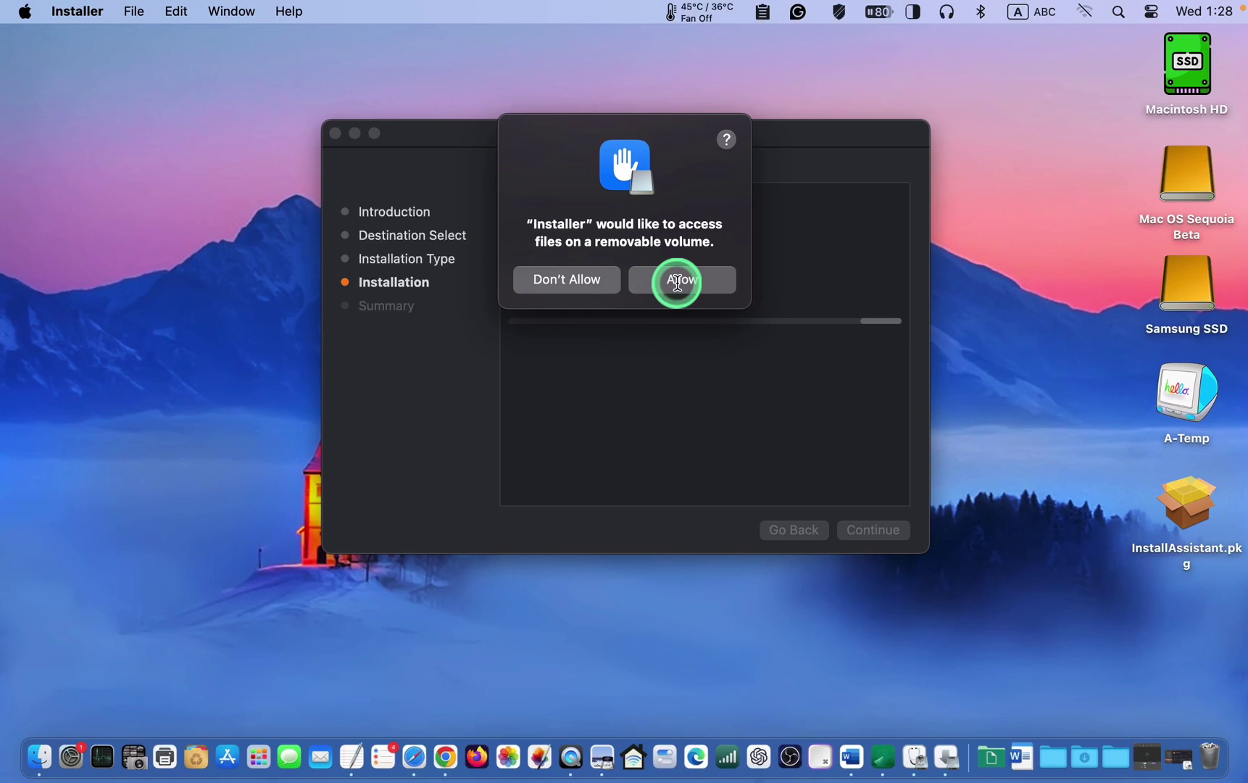
left_click(677, 282)
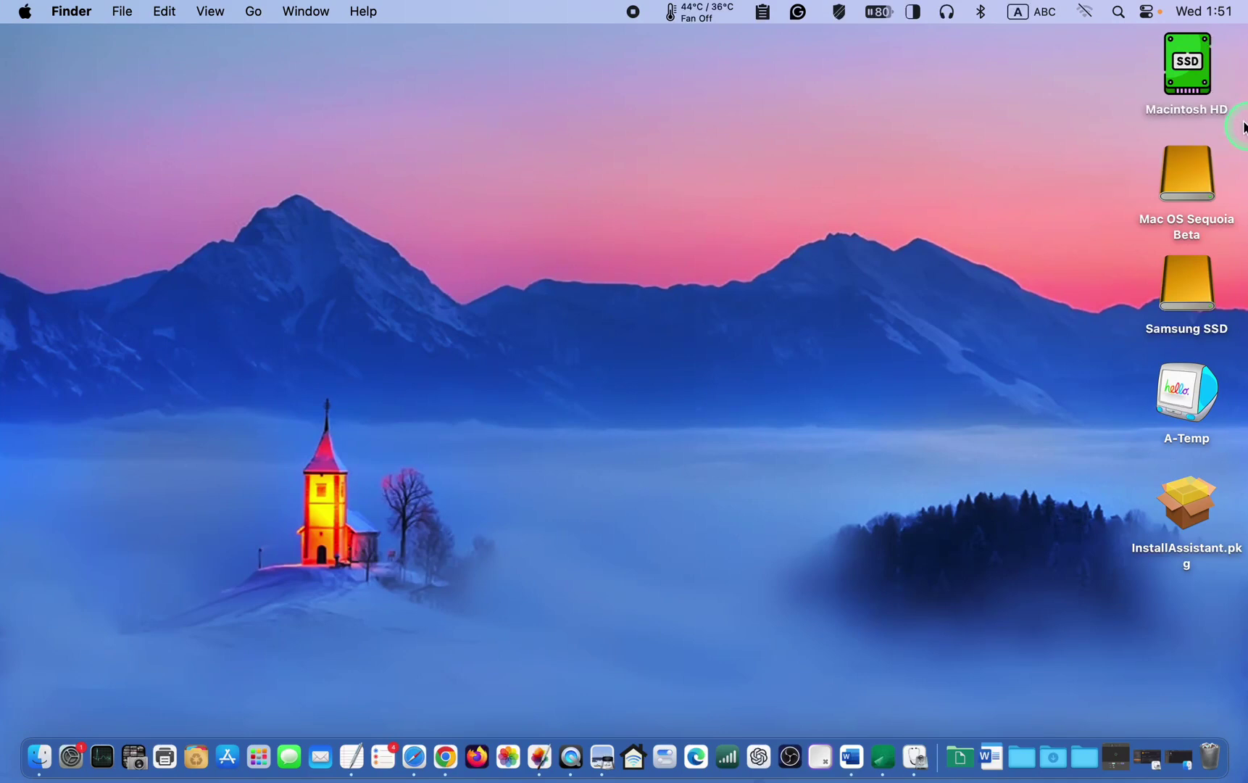
Open the Mac OS Sequoia Beta drive's Applications folder and launch Install macOS Sequoia Beta
double_click(1187, 175)
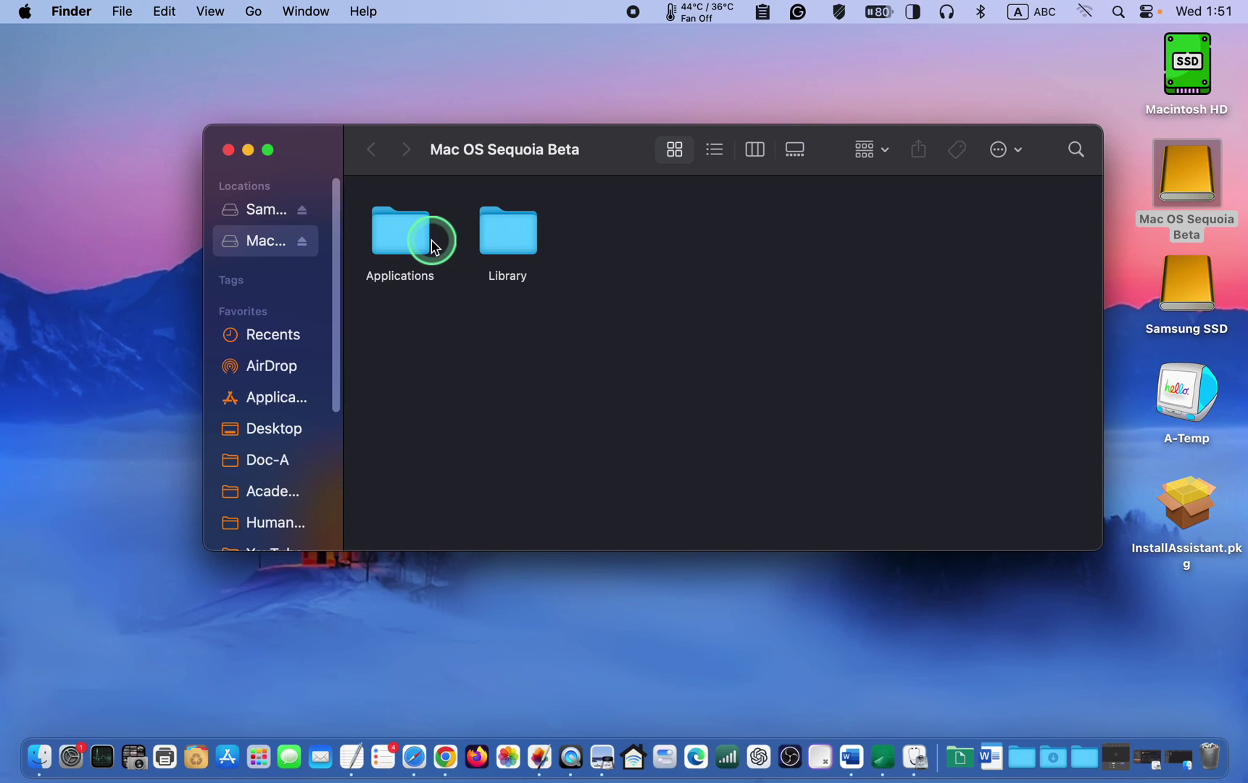
double_click(409, 247)
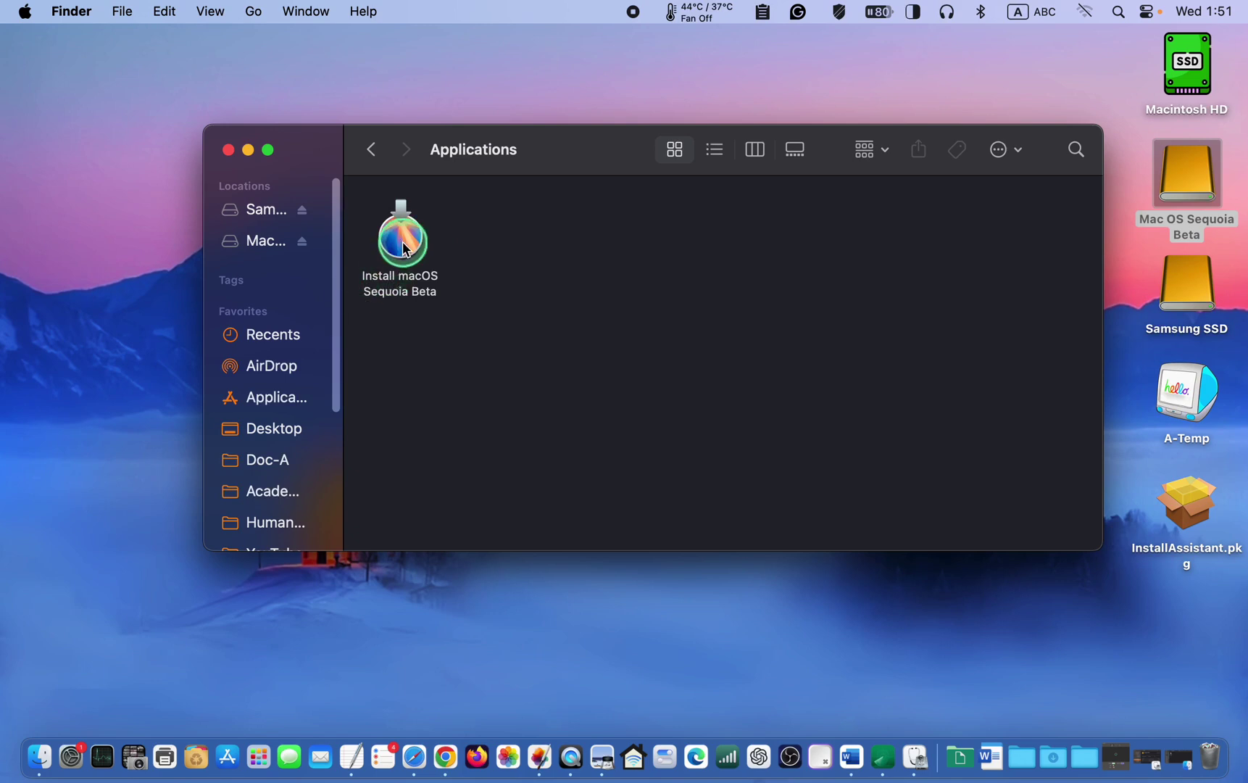
double_click(404, 245)
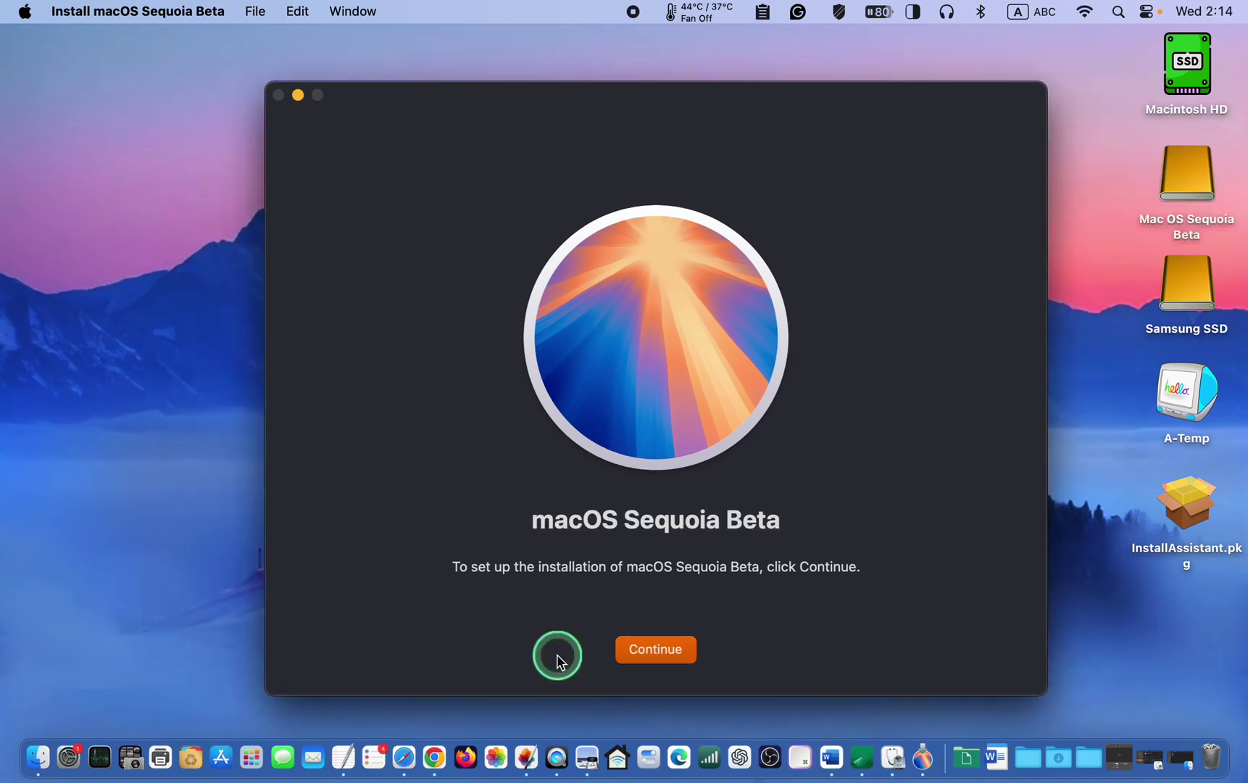
Agree to the macOS Sequoia Beta license and choose the Mac OS Sequoia Beta volume as install target
left_click(669, 651)
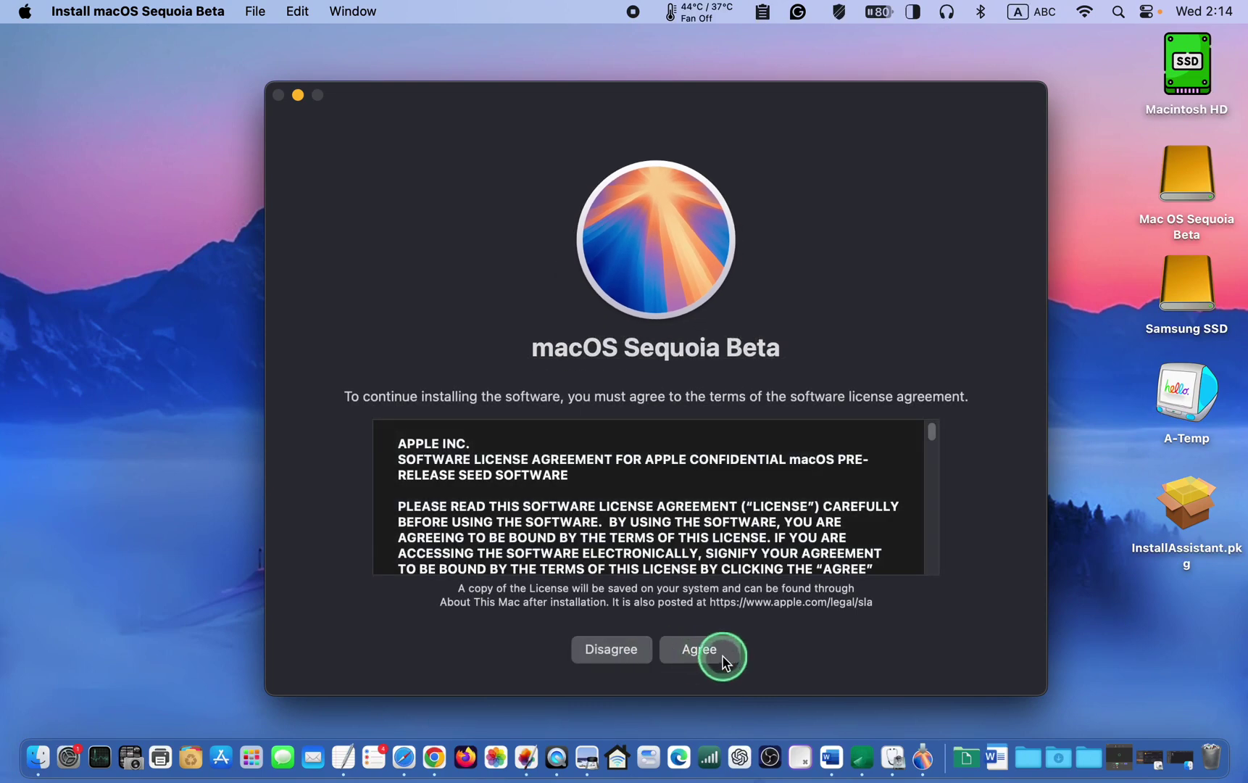
left_click(715, 659)
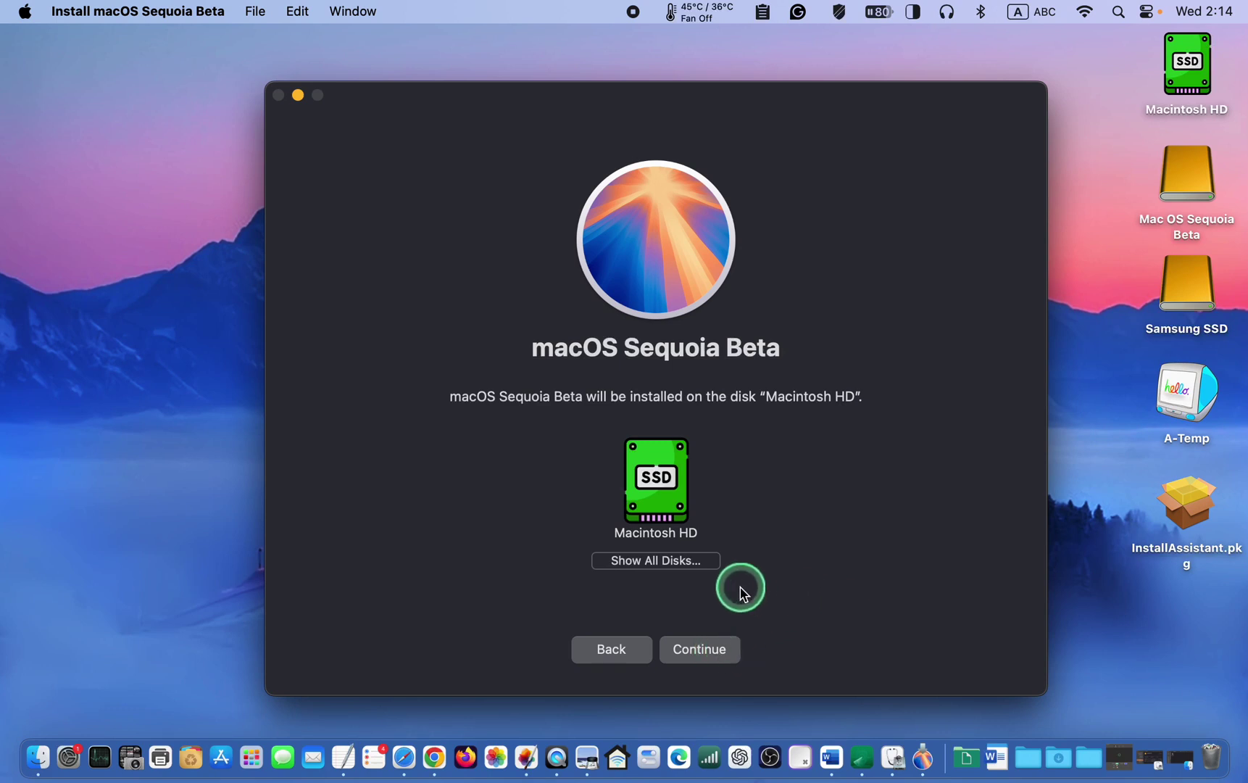
left_click(694, 568)
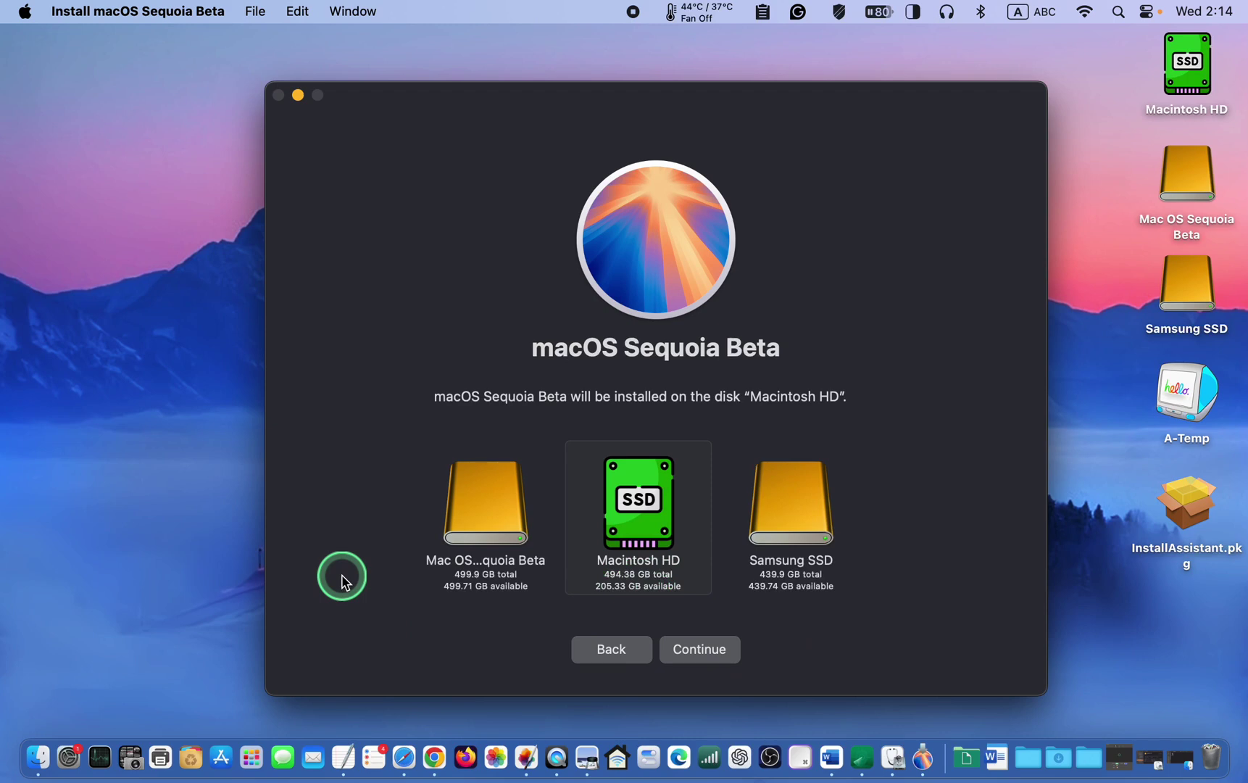
left_click(475, 532)
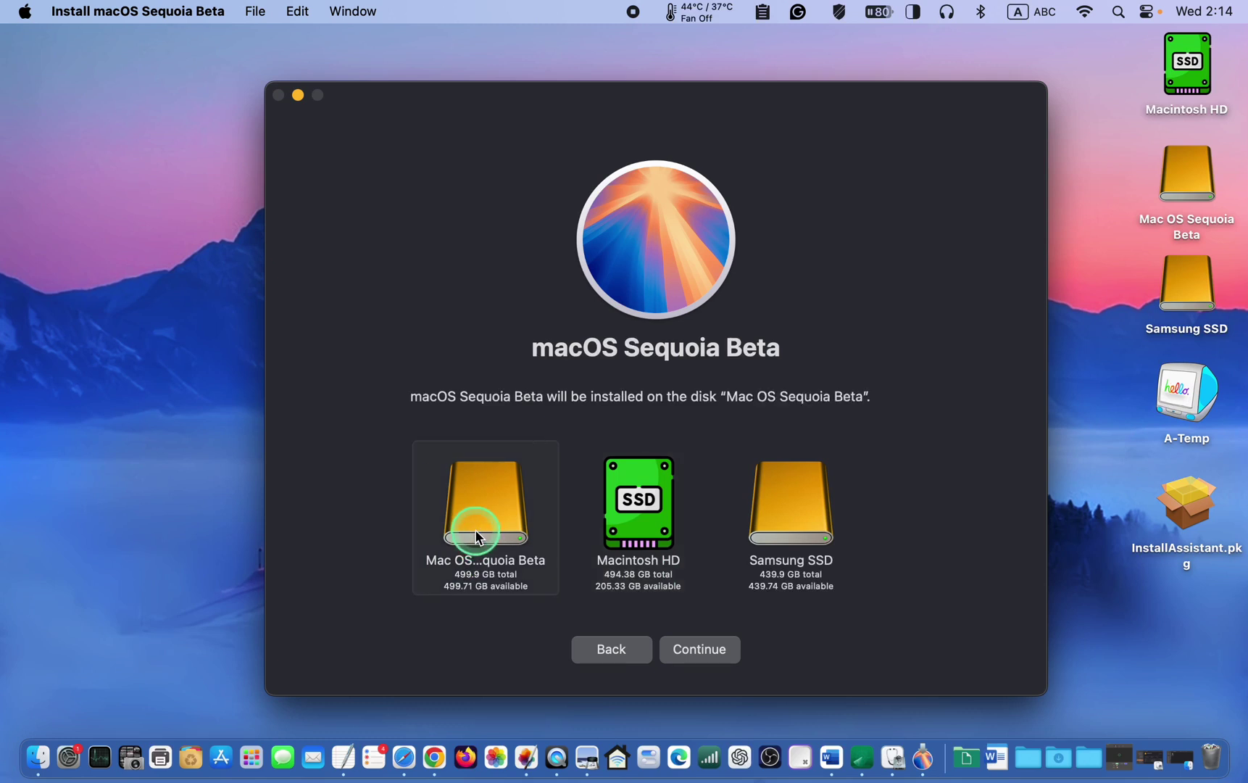
left_click(722, 657)
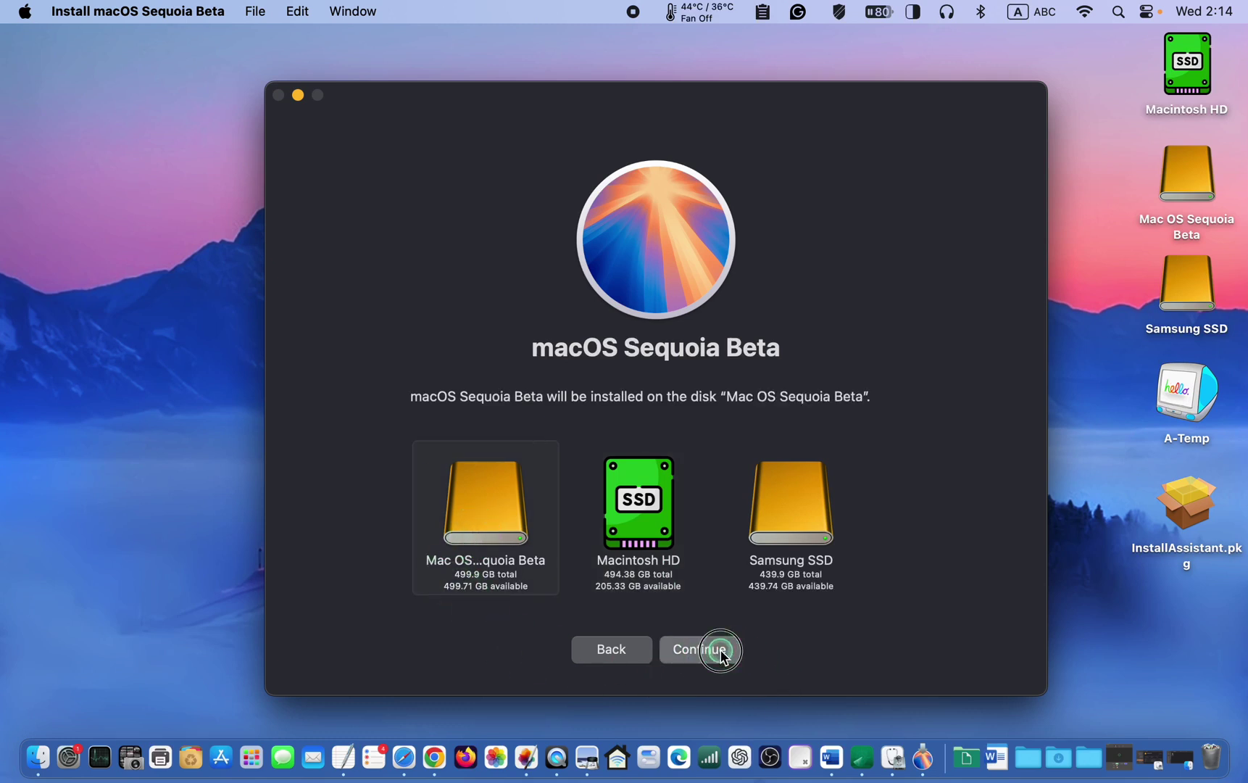